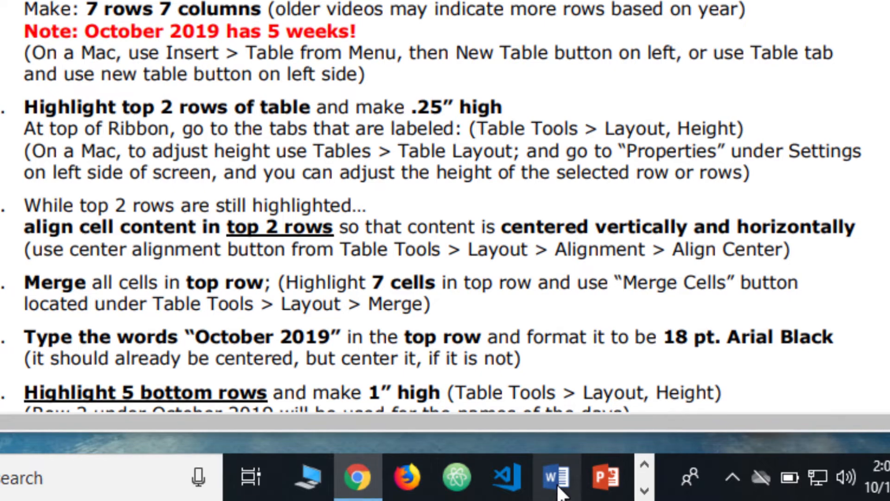
# - Switch to Word, create a blank document and set its page orientation to landscape
pyautogui.click(558, 482)
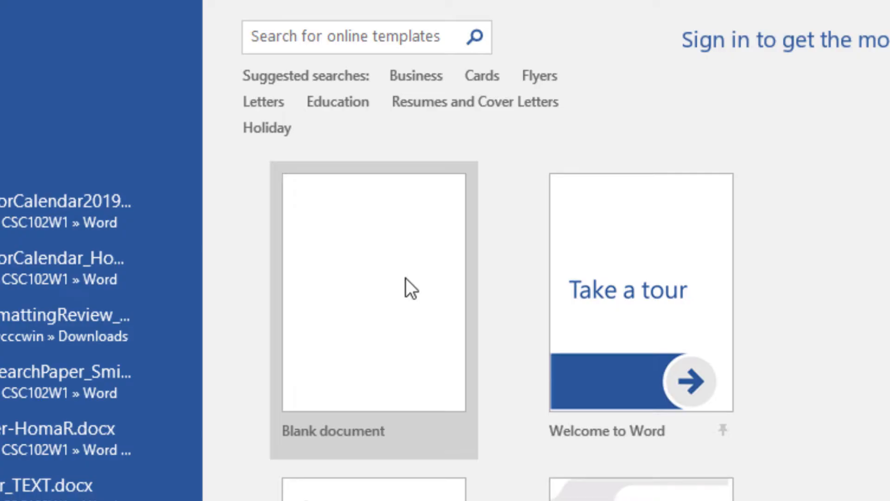
pyautogui.click(405, 279)
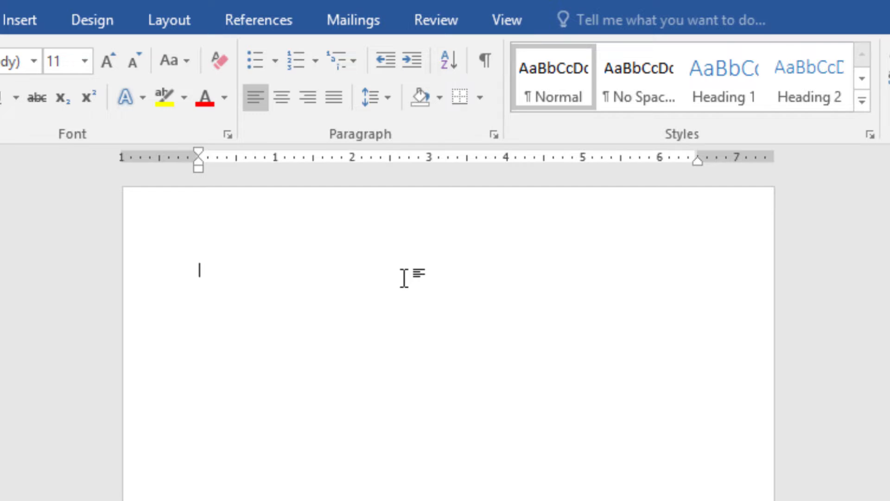
pyautogui.click(170, 12)
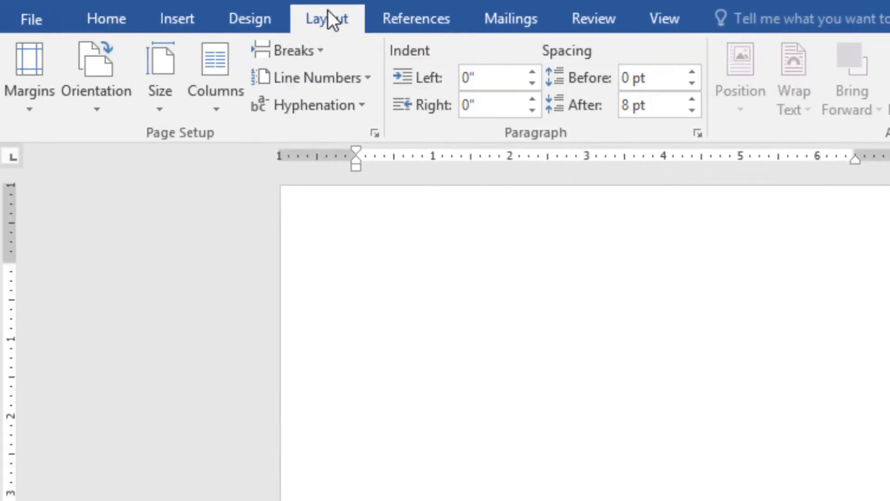
pyautogui.click(85, 109)
pyautogui.click(135, 198)
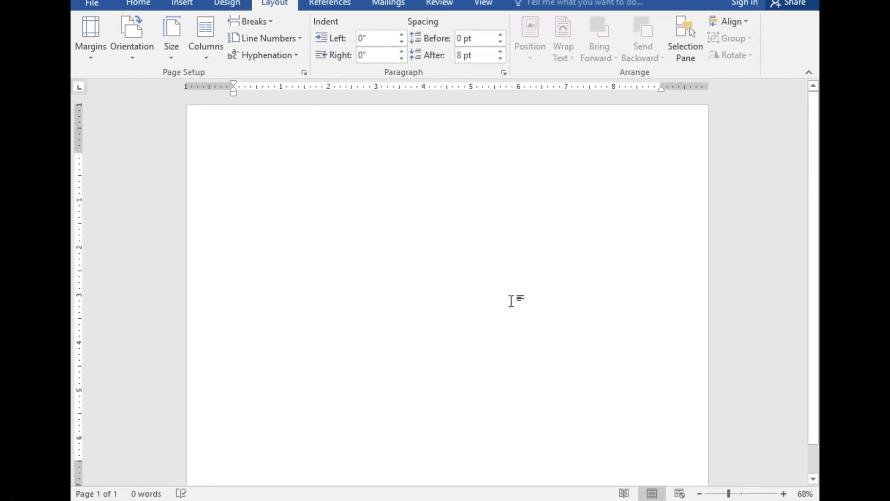
# - Apply the Normal margins preset with 1" on every side of the page
pyautogui.click(730, 494)
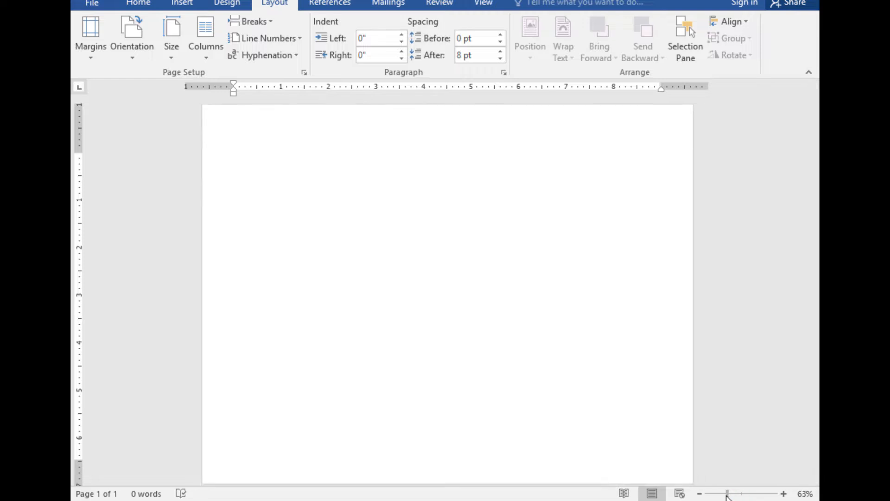
pyautogui.click(733, 494)
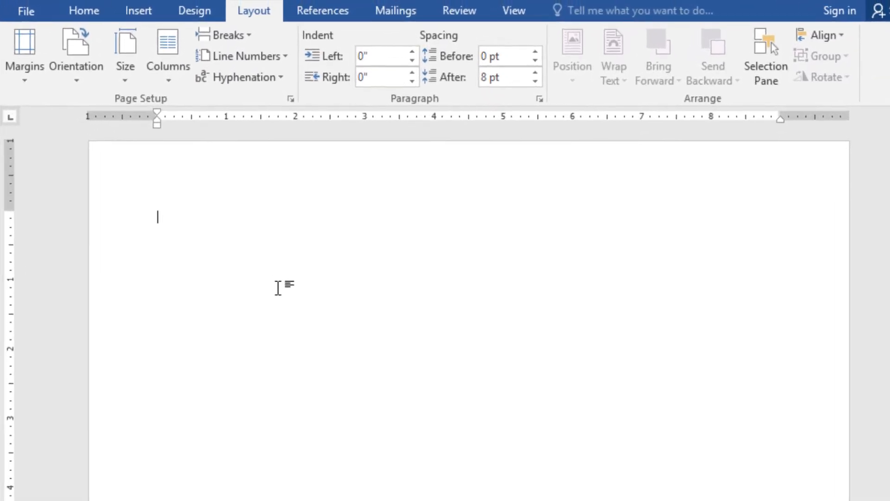
pyautogui.click(54, 65)
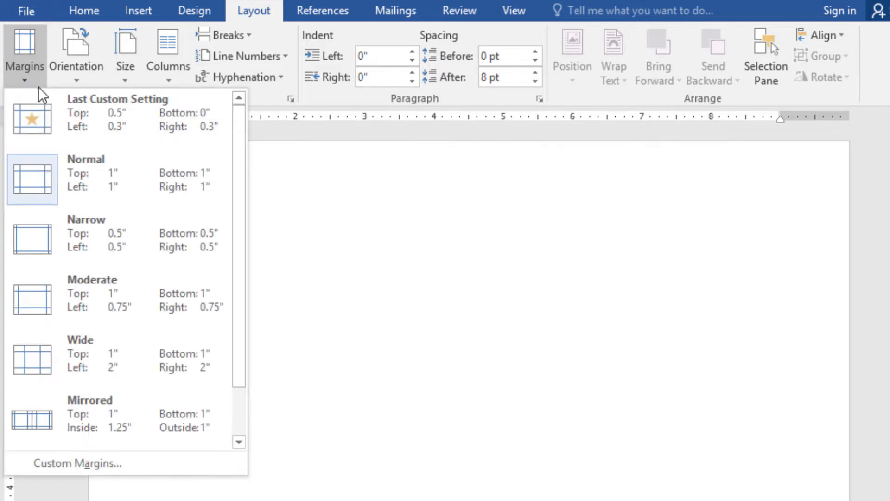
pyautogui.click(91, 183)
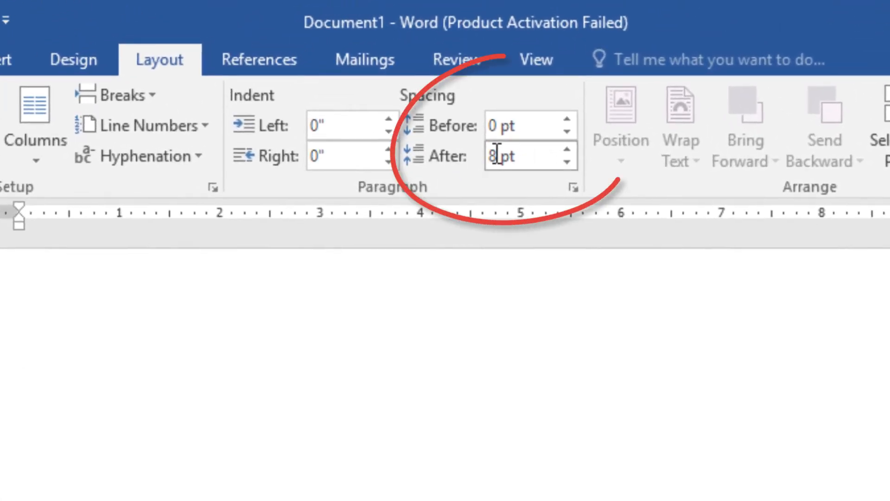
# - Set the paragraph spacing after to 0 pt
pyautogui.click(571, 162)
pyautogui.click(571, 163)
pyautogui.click(571, 163)
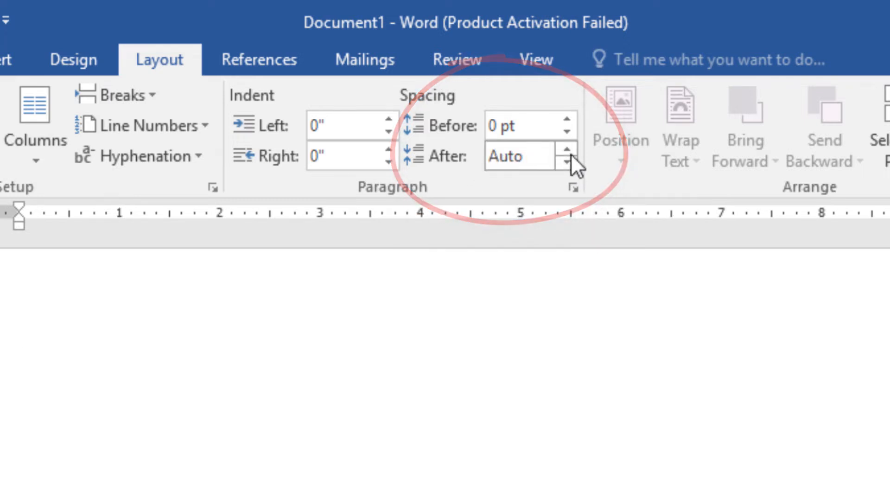
pyautogui.click(571, 149)
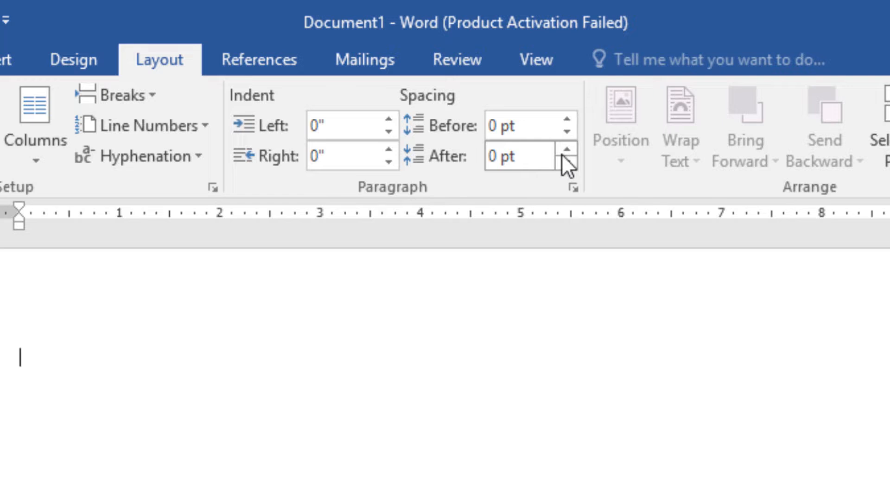
# - Check the line spacing options and the before and after spacing in the paragraph settings
pyautogui.click(123, 59)
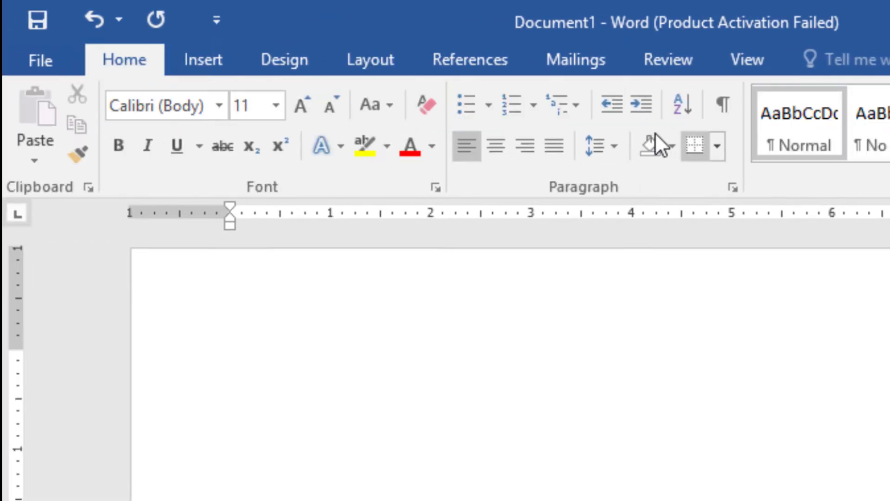
pyautogui.click(614, 146)
pyautogui.click(646, 365)
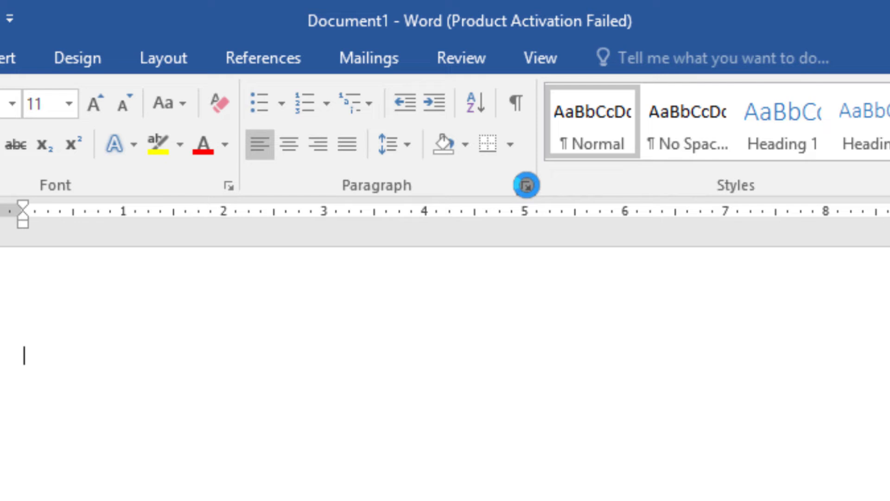
pyautogui.click(526, 29)
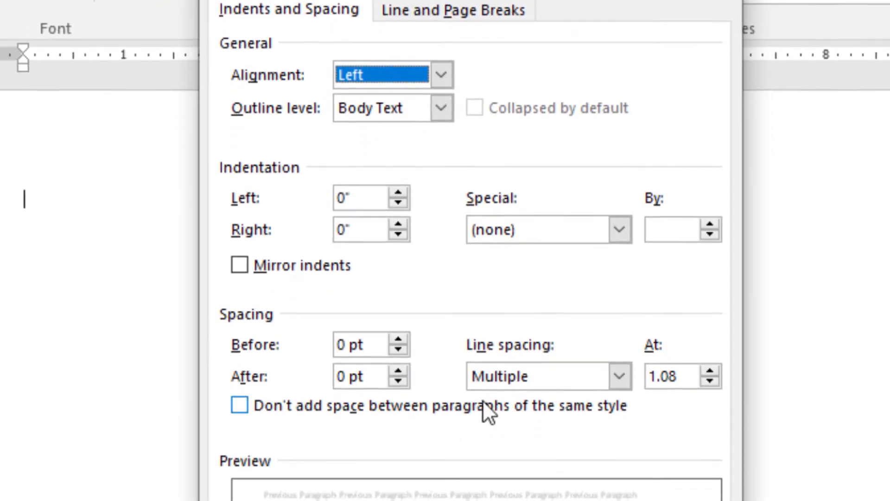
pyautogui.click(573, 472)
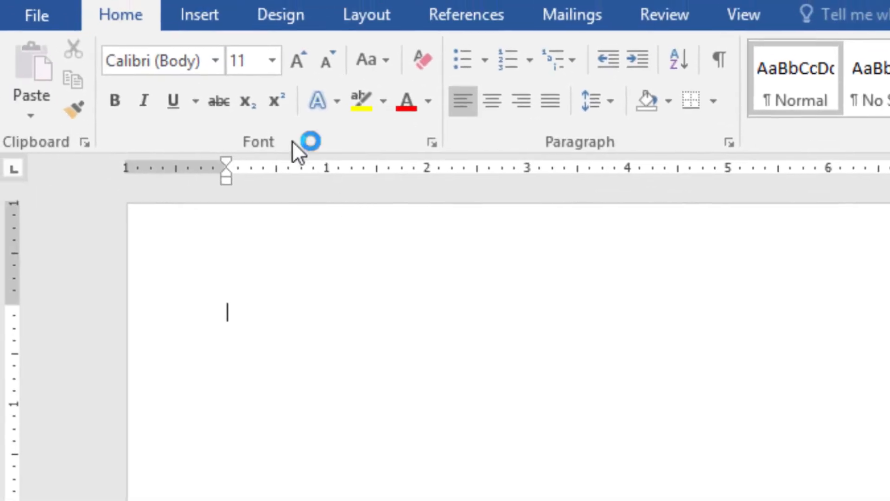
# - Insert a table with 7 columns and 7 rows, keeping the fixed column width on Auto
pyautogui.click(213, 12)
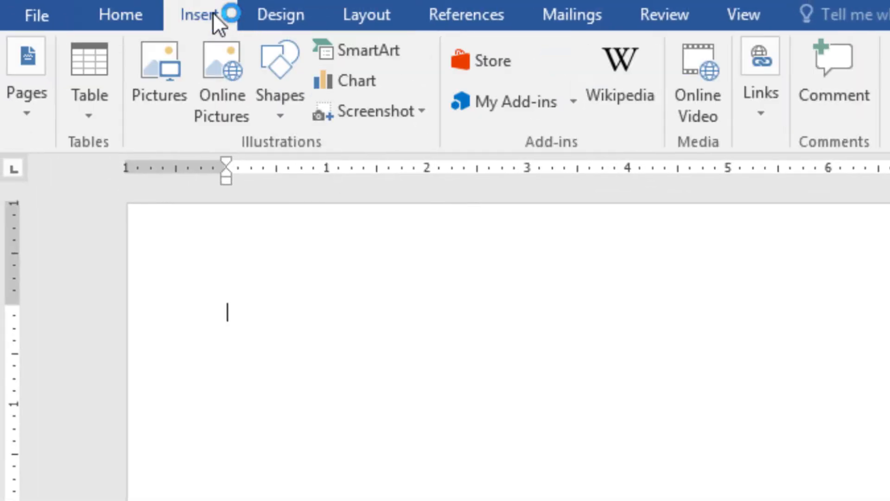
pyautogui.click(88, 120)
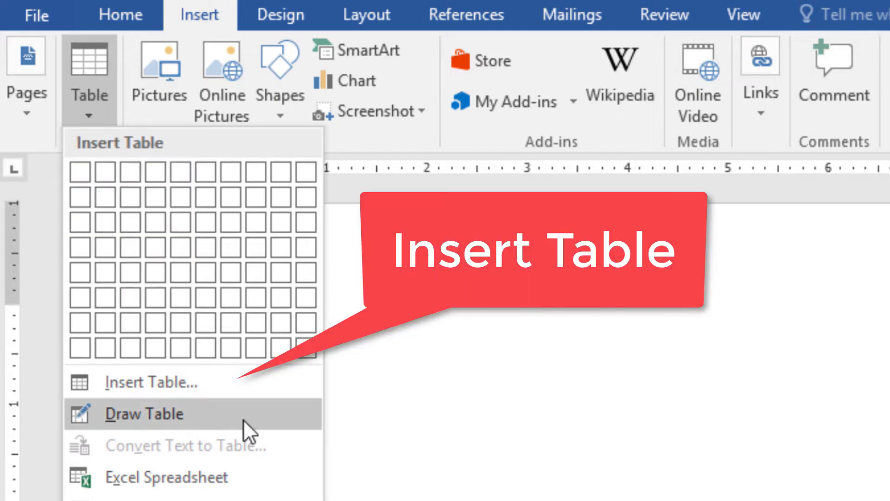
pyautogui.click(162, 382)
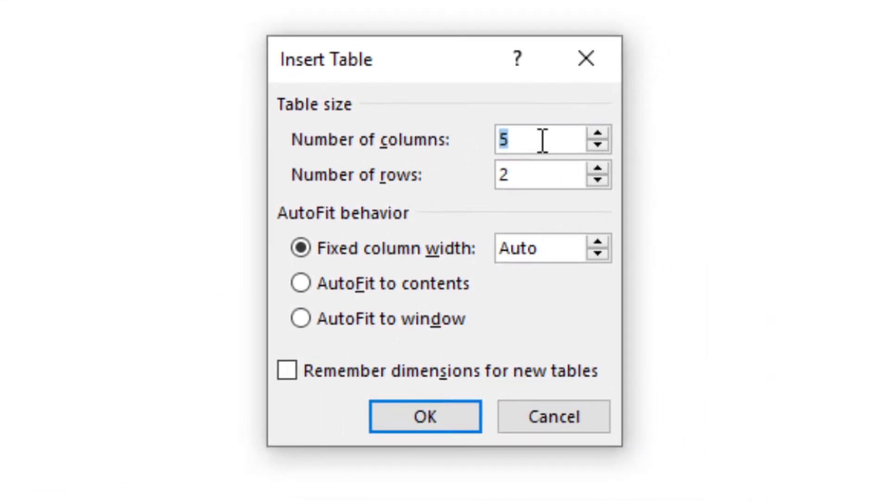
pyautogui.write('7')
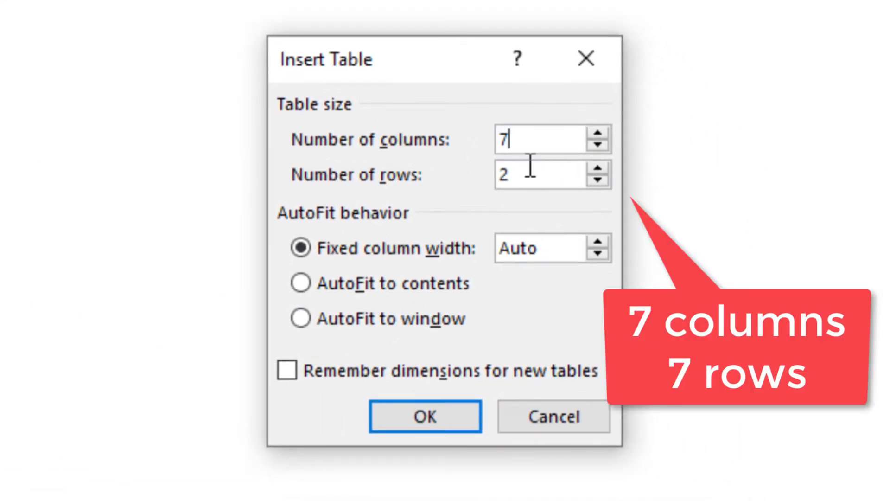
pyautogui.press('Tab')
pyautogui.write('7')
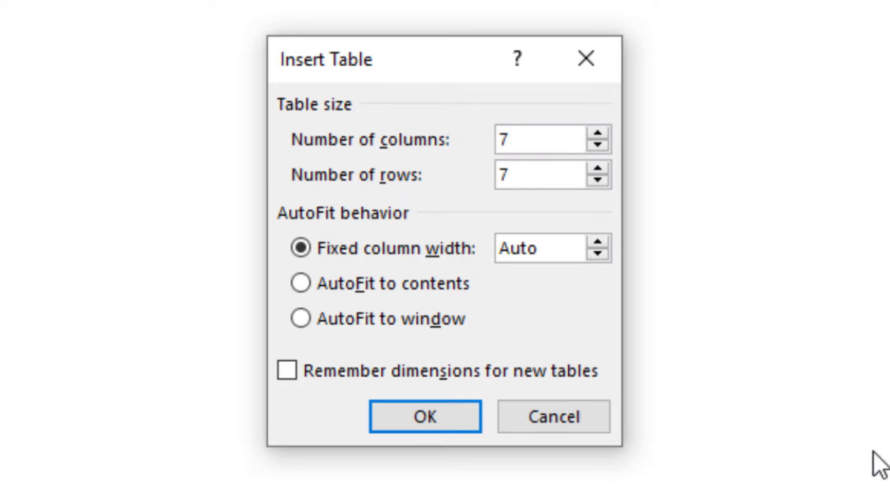
pyautogui.click(428, 416)
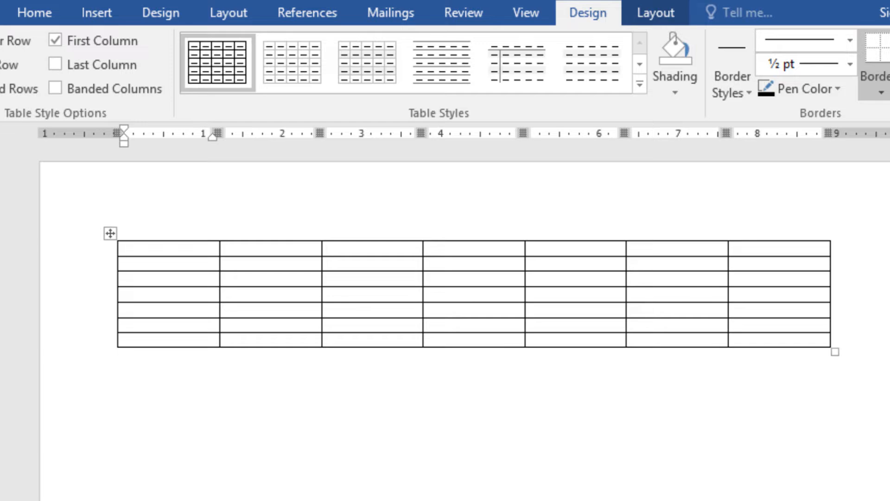
# - Consult the assignment instructions in the browser and set the height of the table's top two rows to 0.25"
pyautogui.hotkey('alt', 'Tab')
pyautogui.scroll(-1, 334, 322)
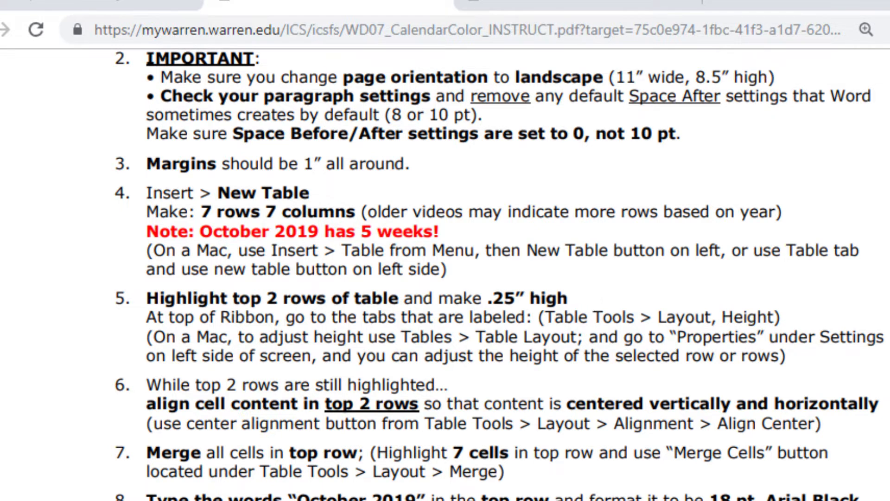
pyautogui.hotkey('alt', 'Tab')
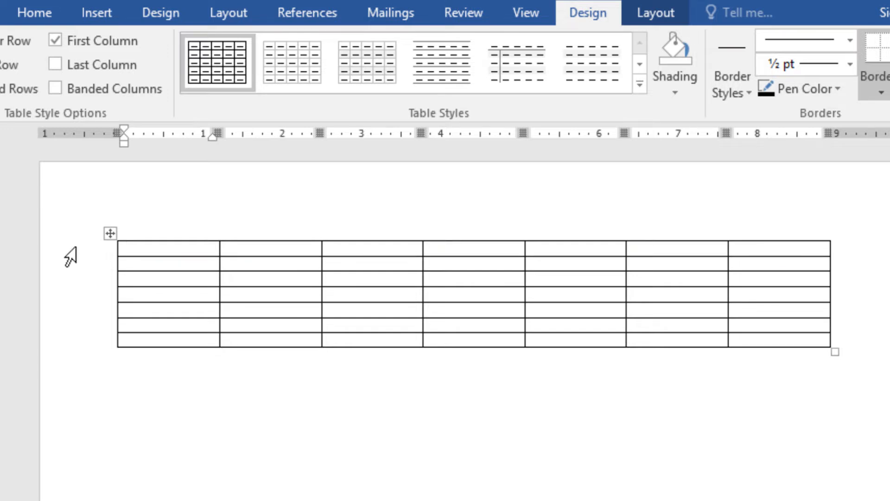
pyautogui.moveTo(70, 256); pyautogui.dragTo(66, 269)
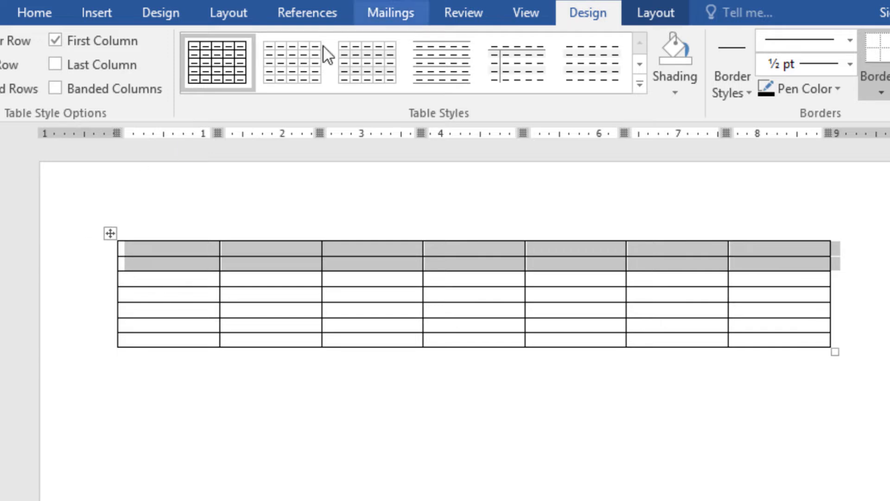
pyautogui.click(655, 10)
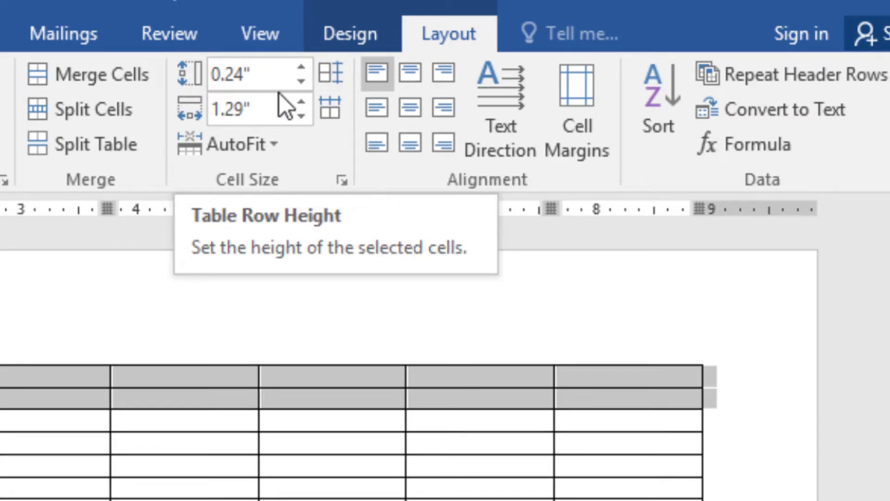
pyautogui.click(302, 70)
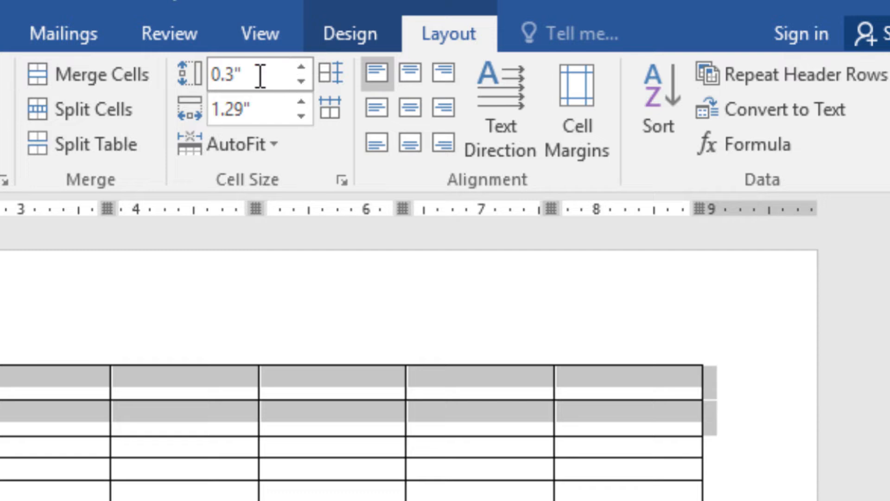
pyautogui.moveTo(202, 75); pyautogui.dragTo(225, 75)
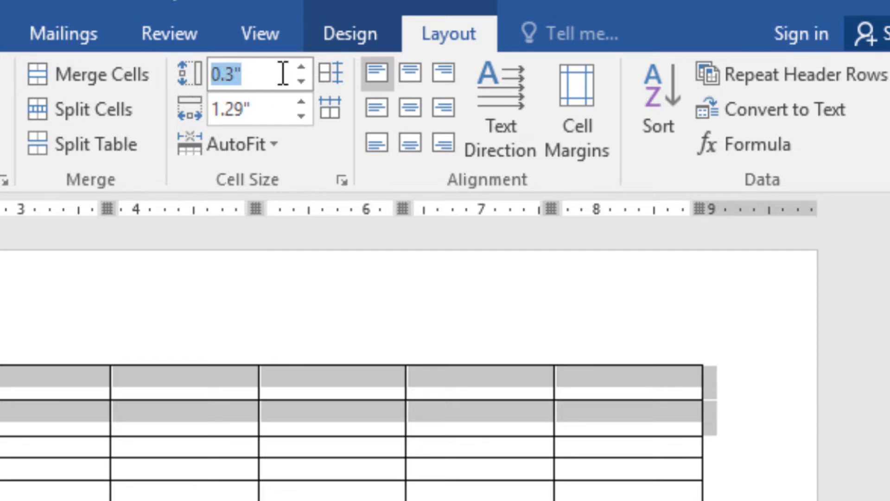
pyautogui.write('.25')
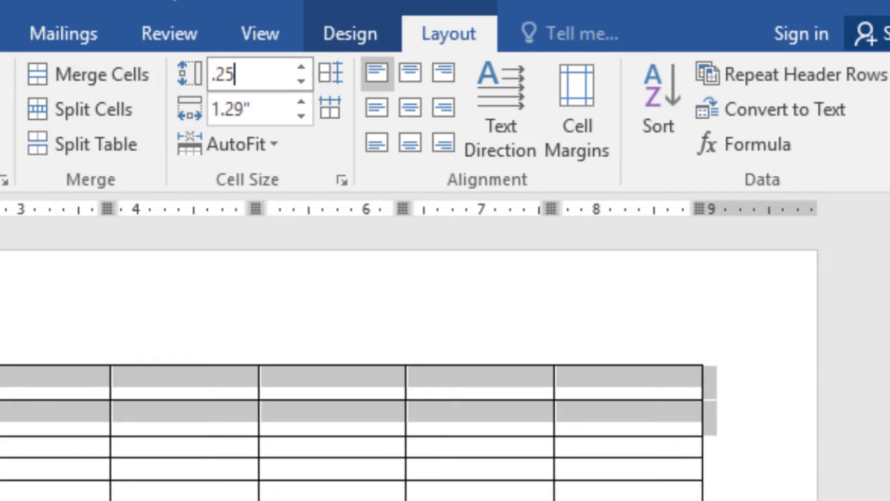
pyautogui.press('Return')
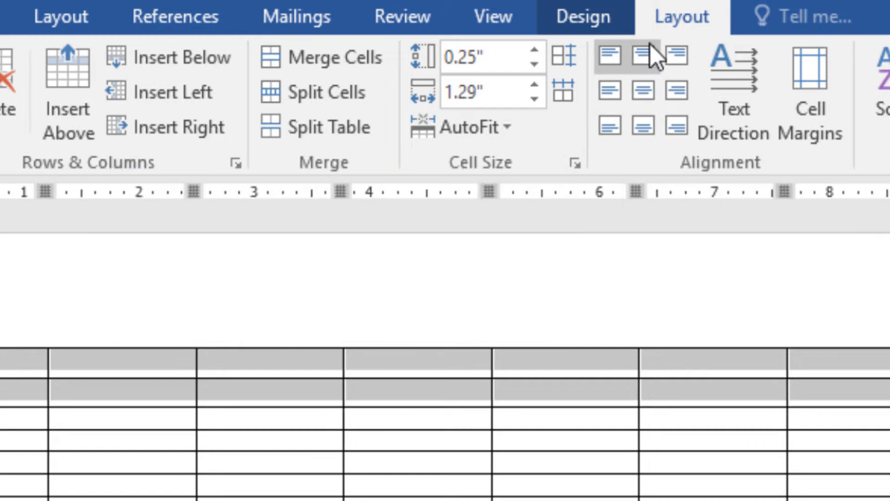
# - Center the content of the top two rows vertically and horizontally, and show the formatting marks
pyautogui.click(647, 89)
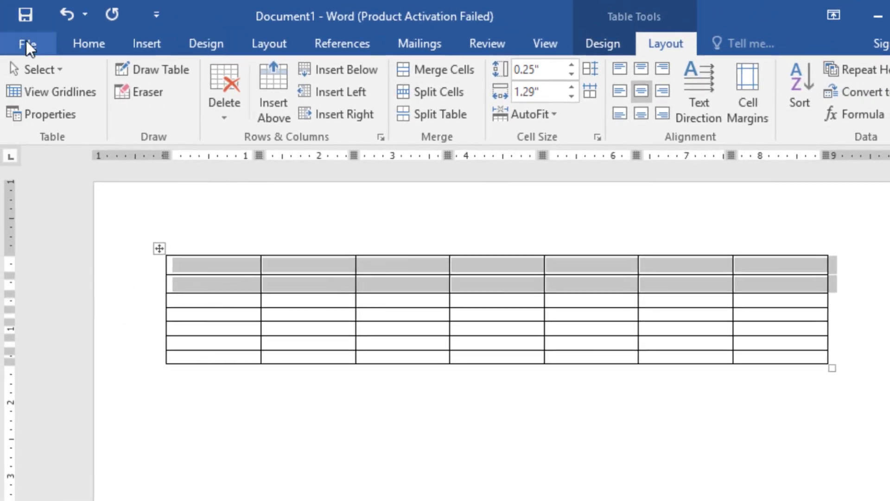
pyautogui.click(106, 40)
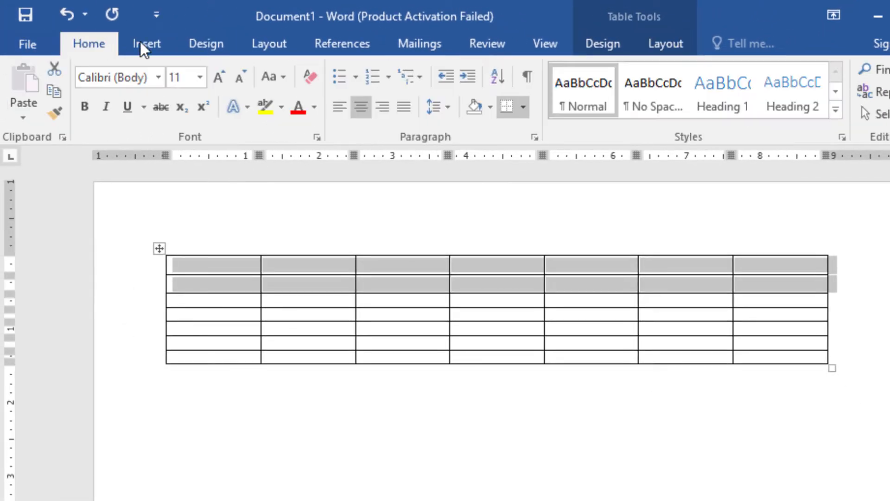
pyautogui.click(530, 74)
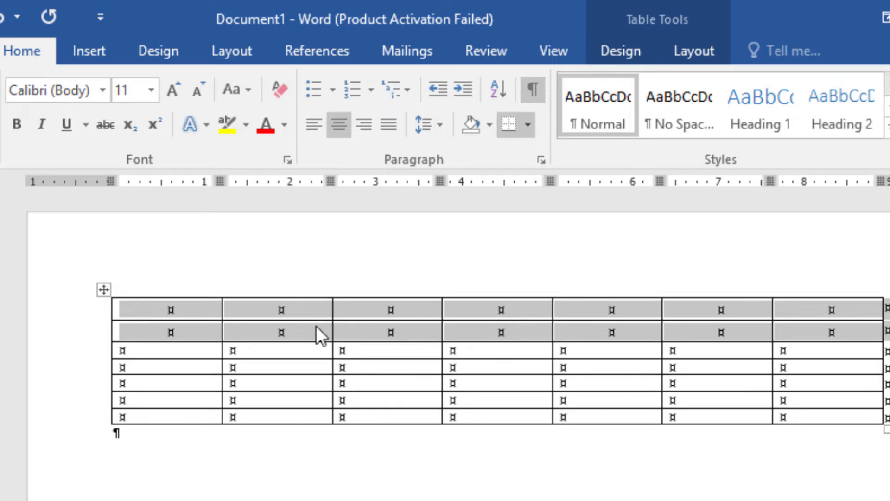
# - Consult the assignment instructions in the browser and merge the seven cells of the table's top row into one
pyautogui.hotkey('alt', 'Tab')
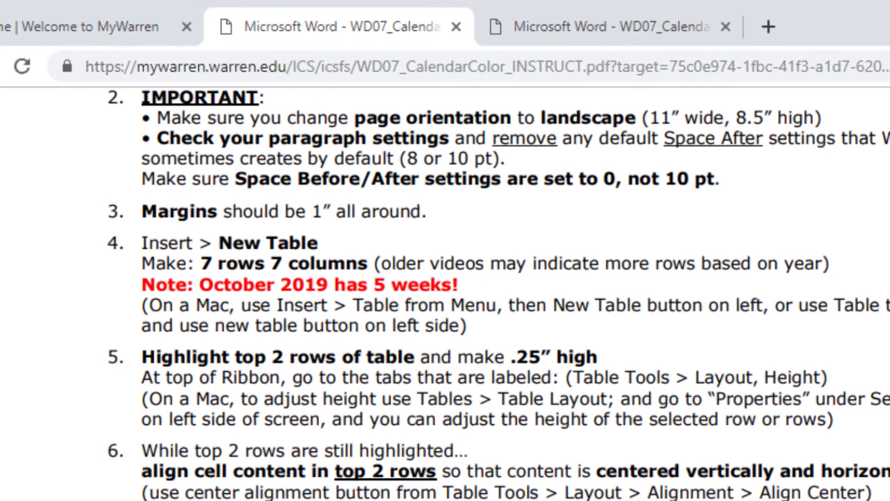
pyautogui.scroll(-2, 342, 423)
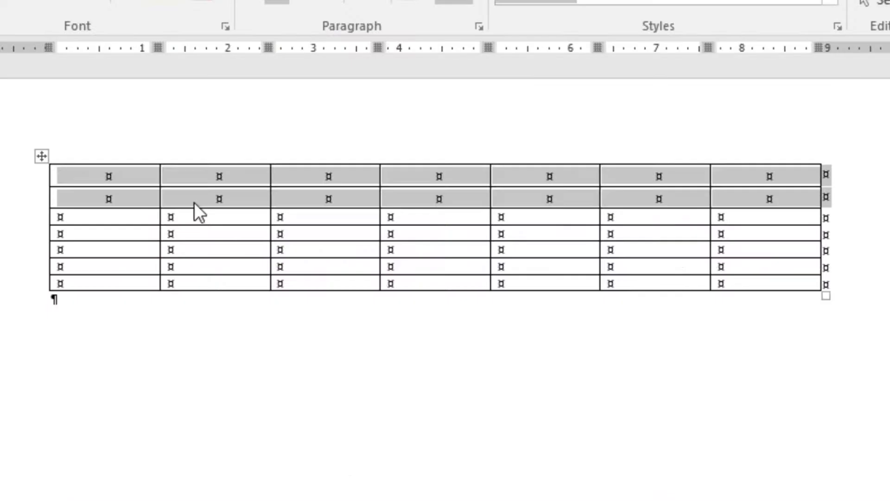
pyautogui.click(6, 181)
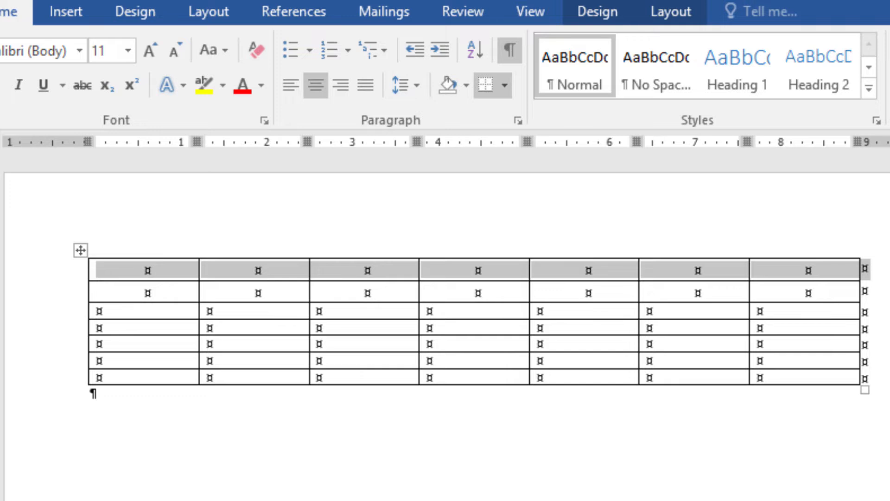
pyautogui.click(594, 19)
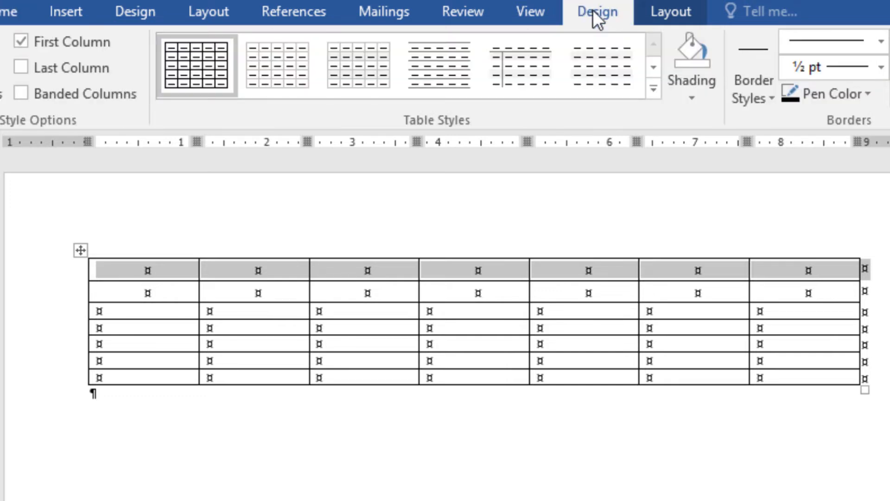
pyautogui.click(671, 14)
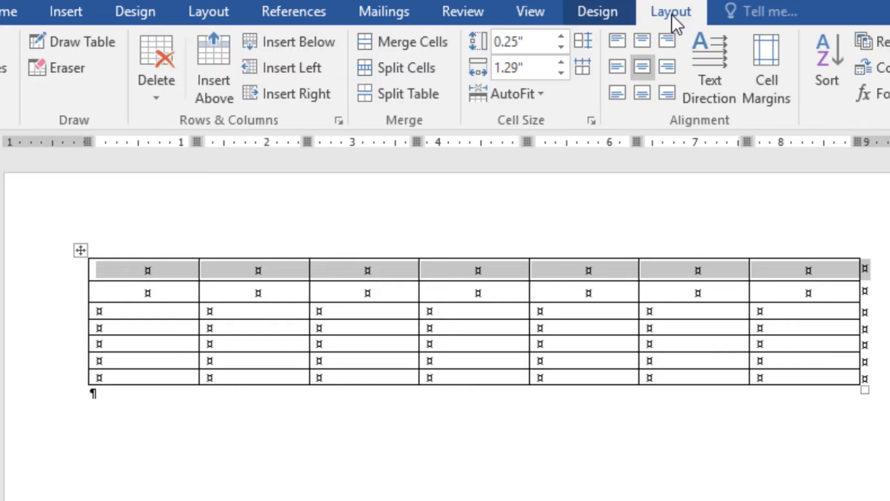
pyautogui.click(377, 40)
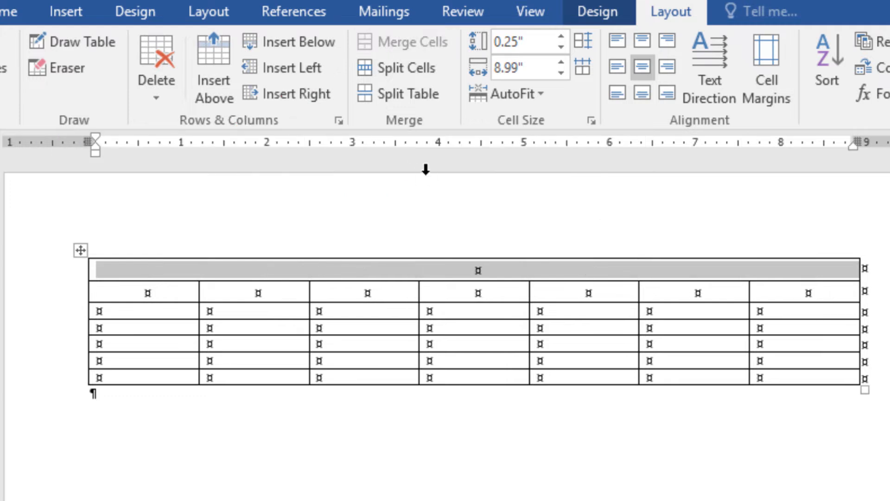
# - Enter the title October 2019 in the merged top row
pyautogui.click(469, 276)
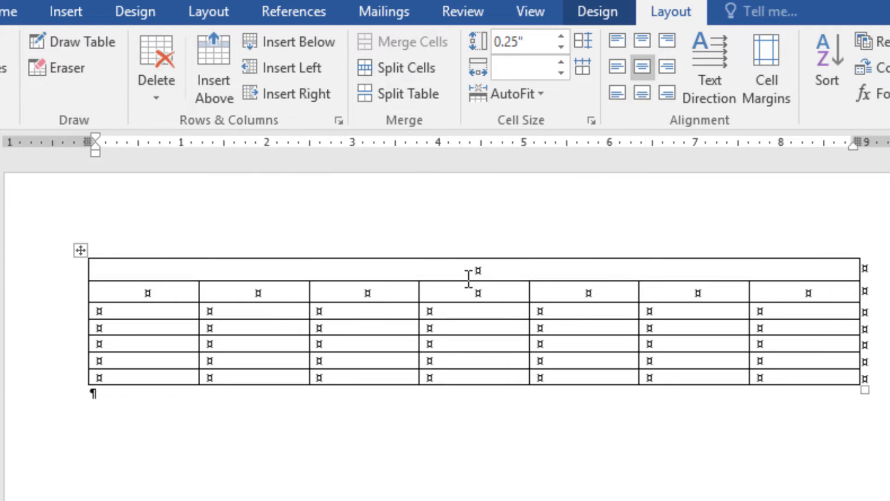
pyautogui.write('October')
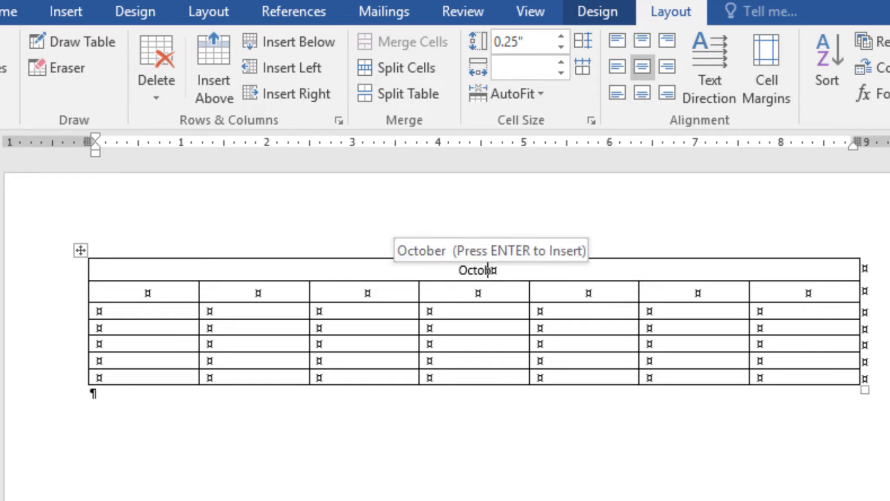
pyautogui.write(' 2019')
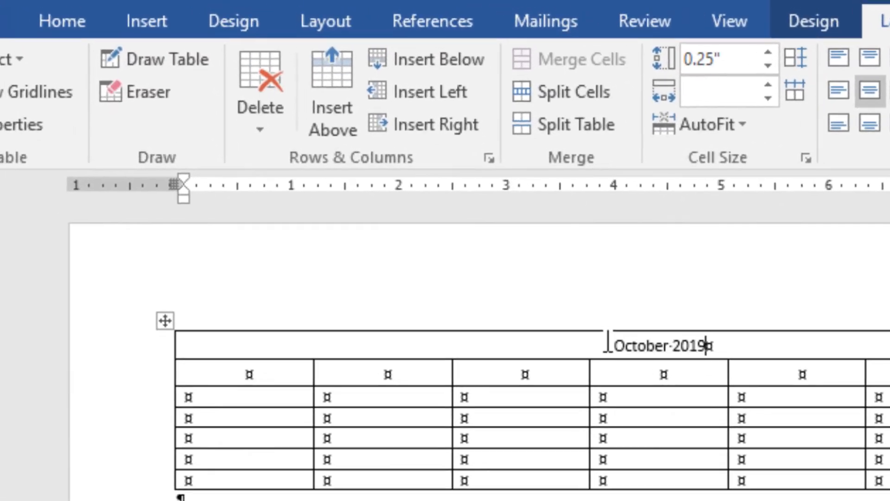
# - Format the October 2019 title in Arial Black at size 18
pyautogui.moveTo(552, 318); pyautogui.dragTo(690, 317)
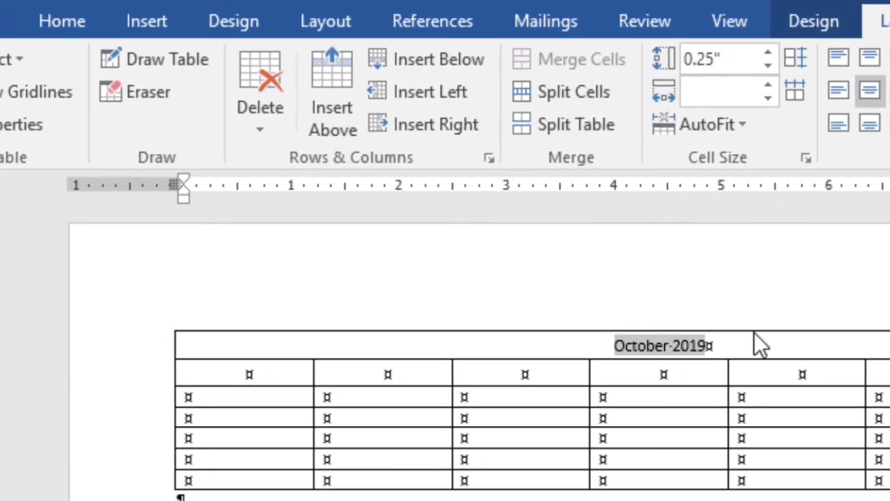
pyautogui.click(71, 25)
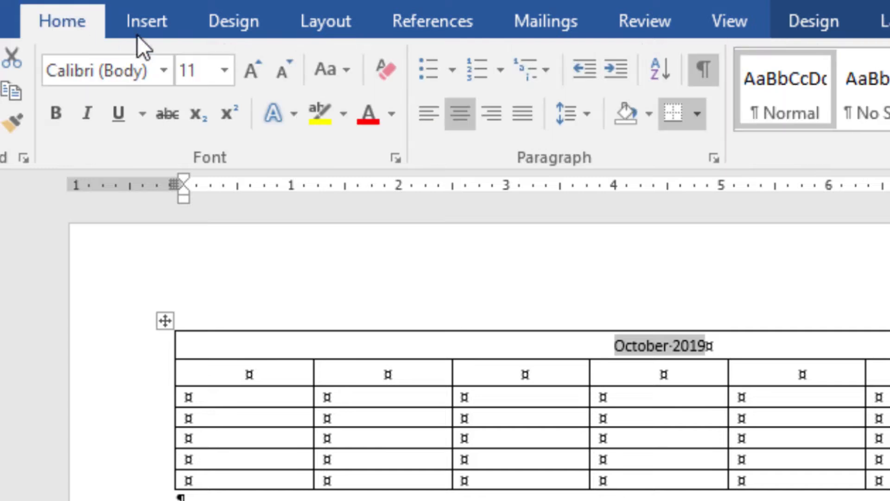
pyautogui.click(163, 70)
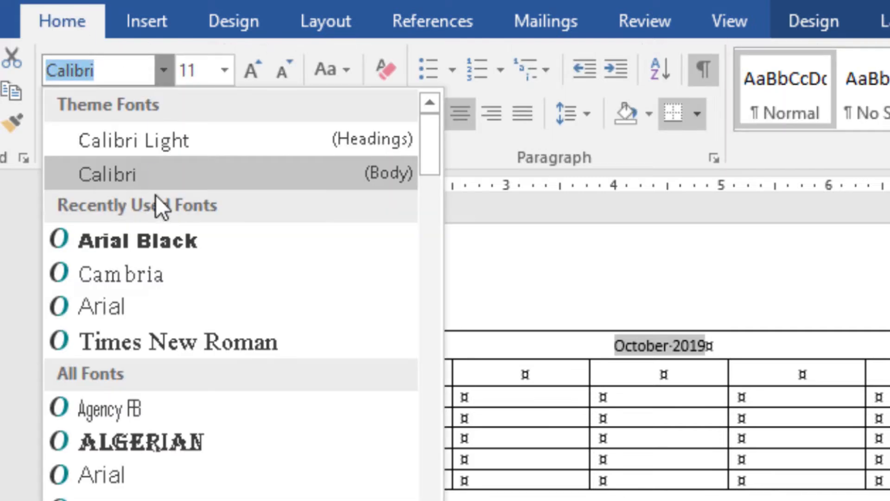
pyautogui.click(165, 244)
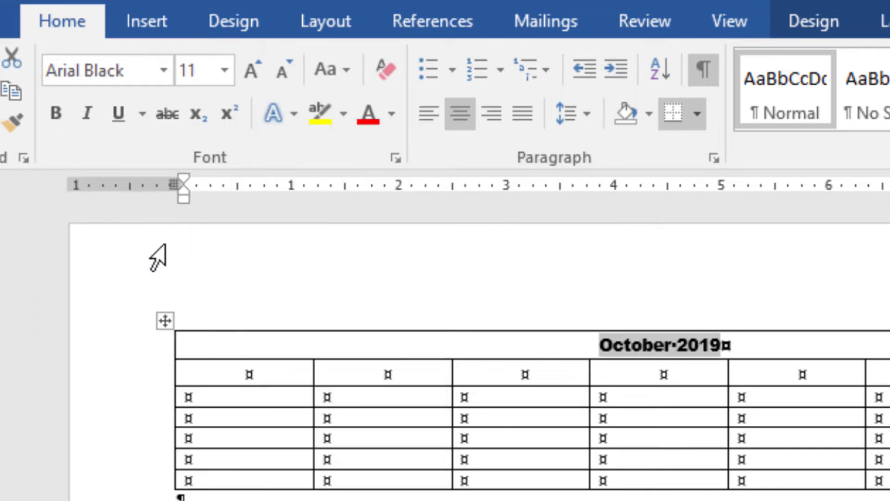
pyautogui.click(227, 68)
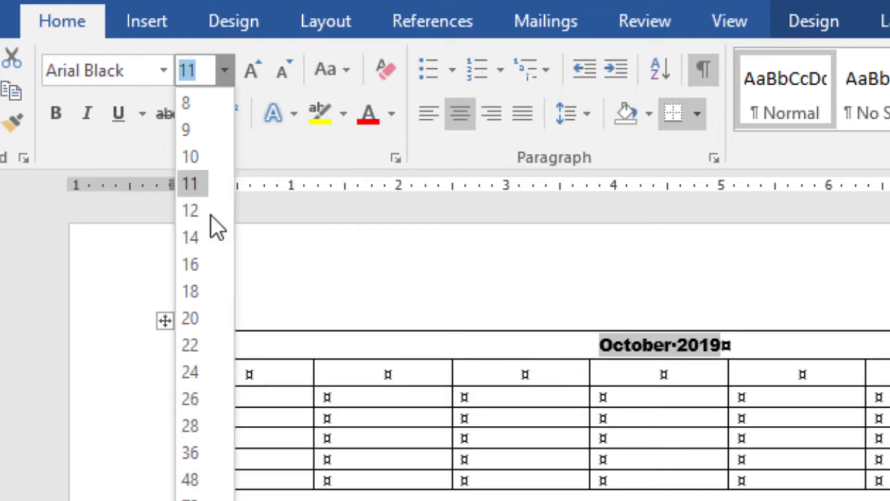
pyautogui.click(204, 291)
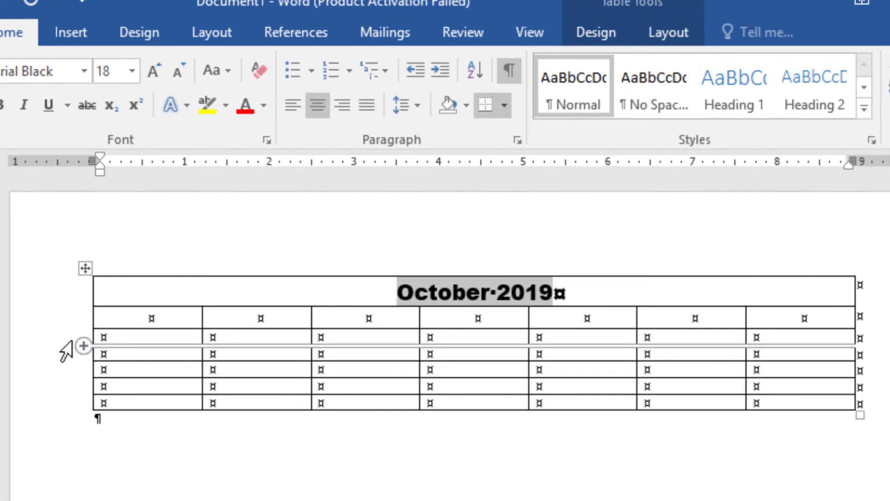
# - Set the height of the table's bottom five rows to 1"
pyautogui.moveTo(68, 343); pyautogui.dragTo(56, 403)
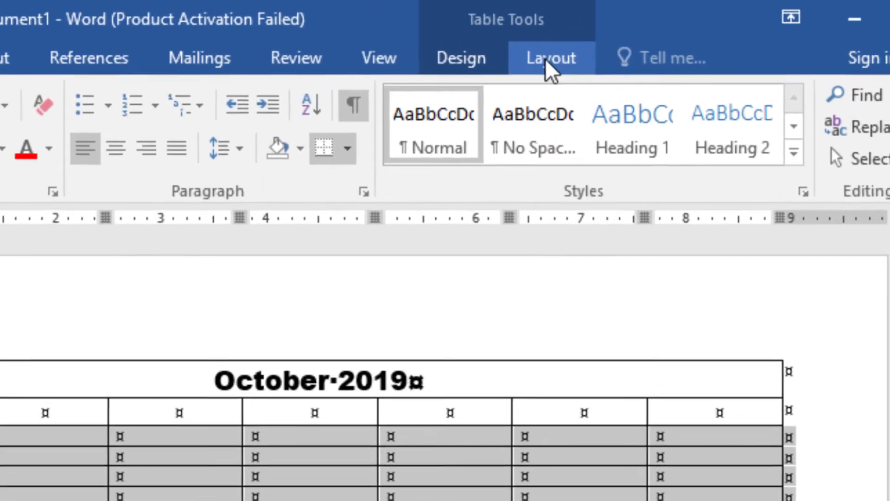
pyautogui.click(665, 33)
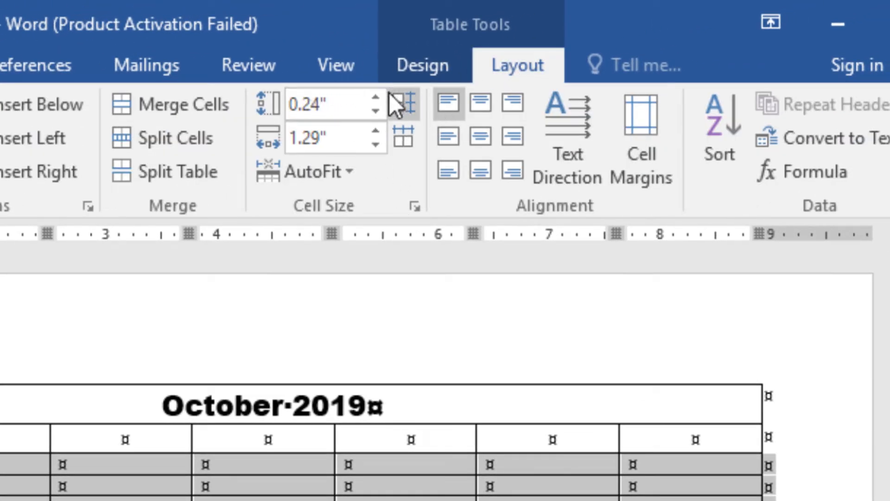
pyautogui.click(376, 99)
pyautogui.click(376, 100)
pyautogui.click(376, 99)
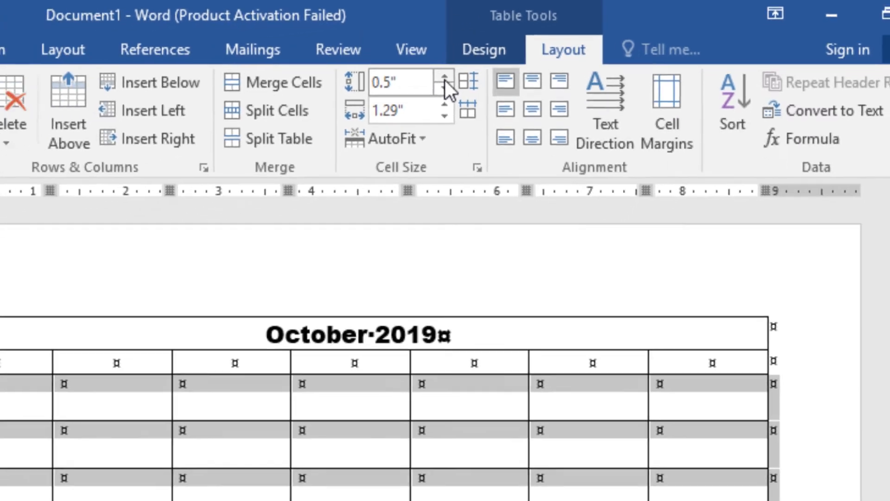
pyautogui.click(376, 100)
pyautogui.click(376, 99)
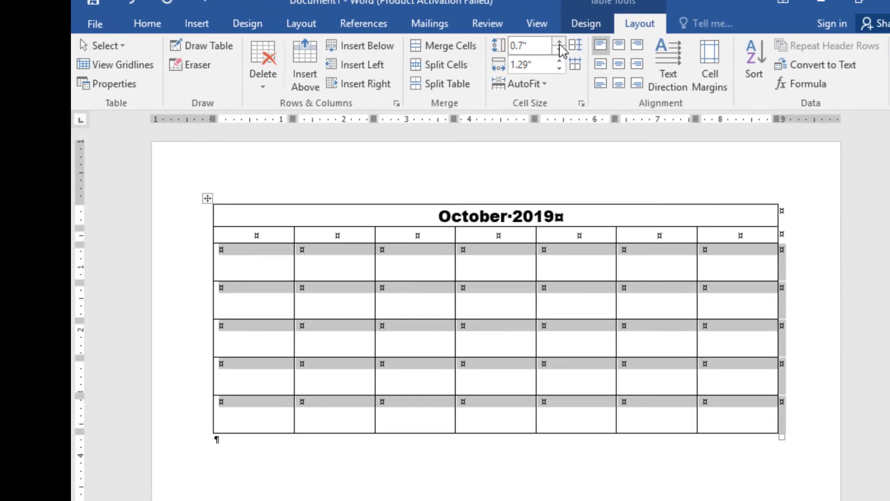
pyautogui.click(560, 42)
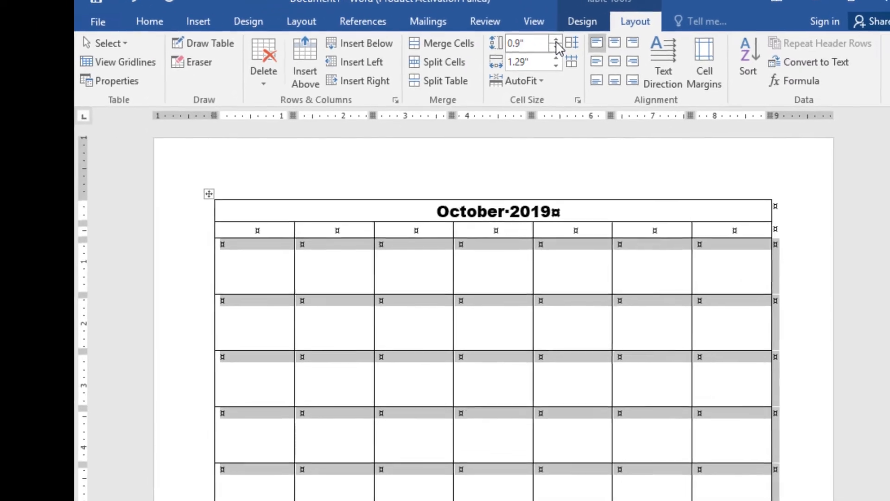
pyautogui.click(559, 42)
pyautogui.click(560, 42)
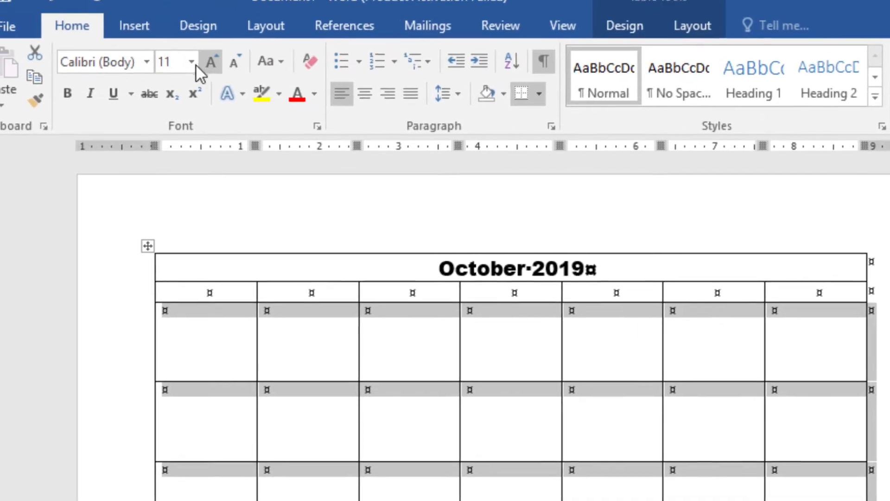
# - Format the bottom five rows in Arial Black at size 12
pyautogui.click(193, 63)
pyautogui.click(171, 166)
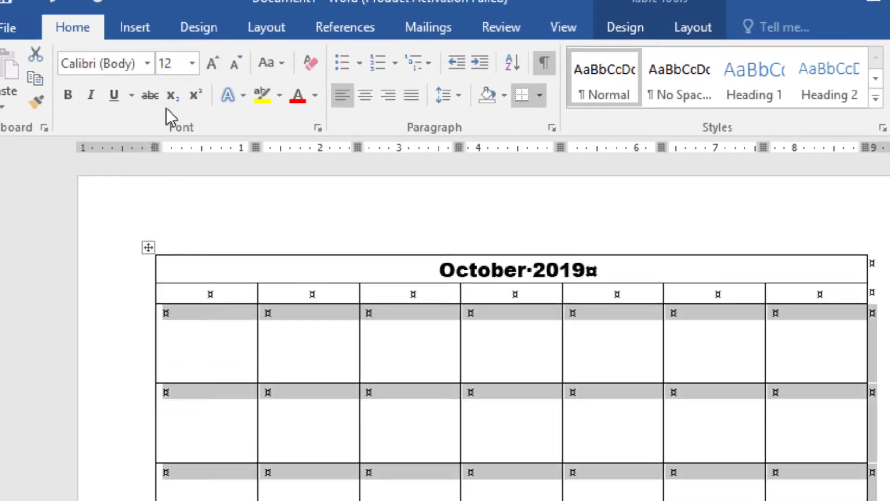
pyautogui.click(148, 63)
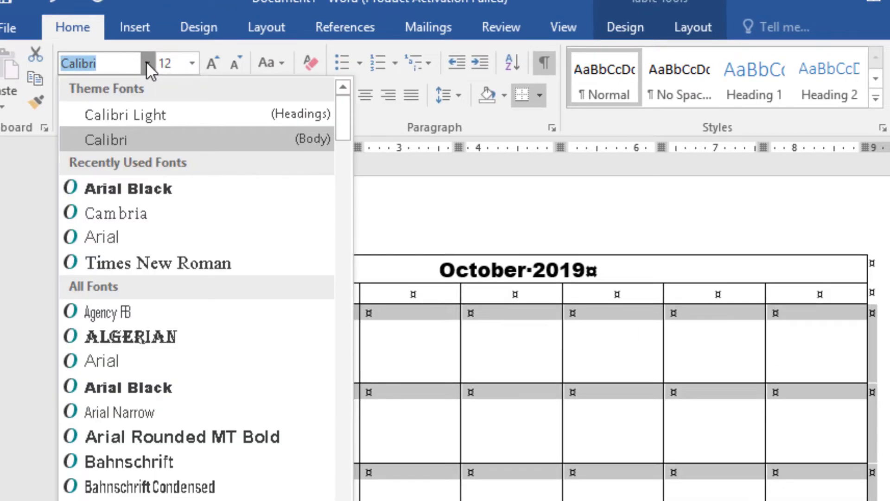
pyautogui.click(134, 189)
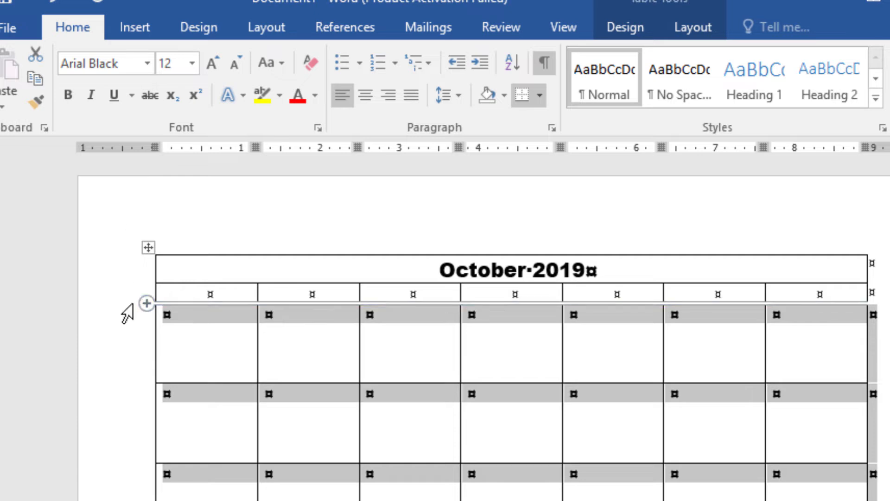
# - Format the second row of the table in Arial Black at size 12
pyautogui.click(117, 301)
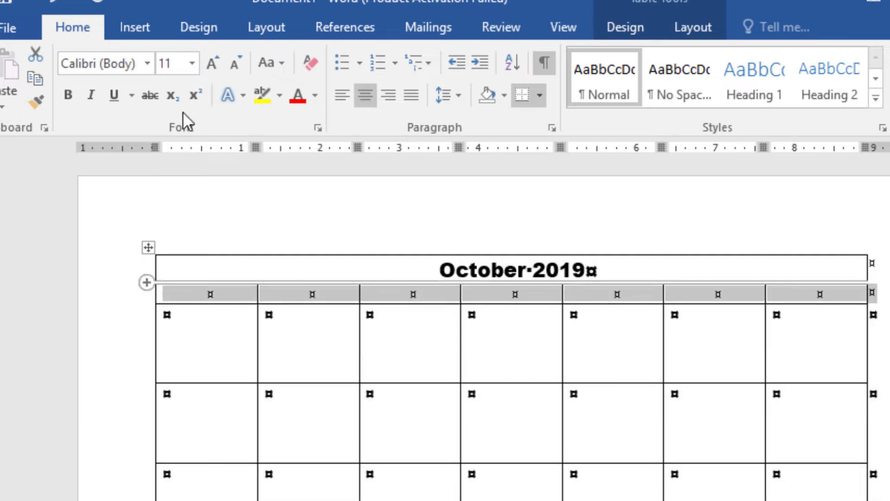
pyautogui.click(191, 64)
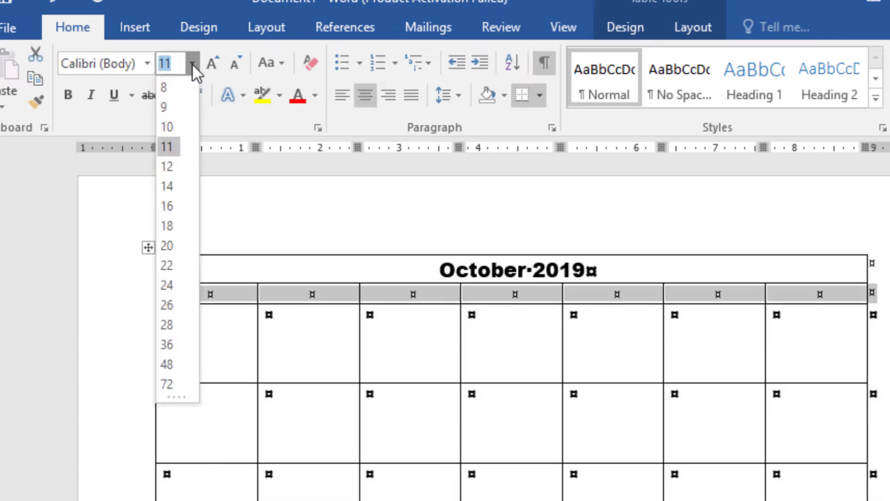
pyautogui.click(172, 167)
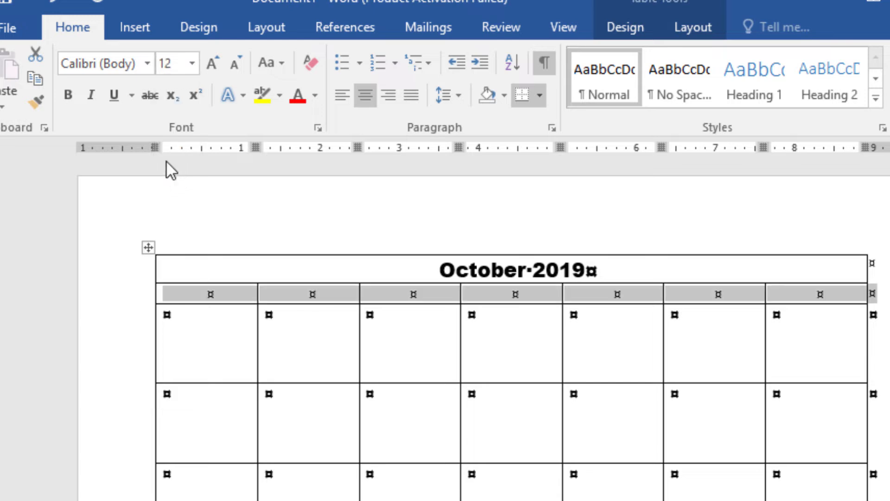
pyautogui.click(147, 63)
pyautogui.click(130, 188)
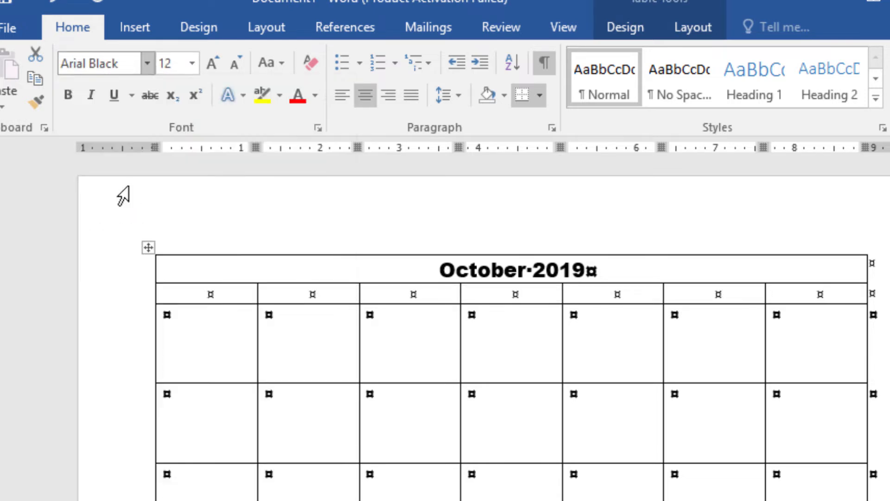
# - Enter the weekday names Sunday through Saturday across the second row, one per cell
pyautogui.click(209, 299)
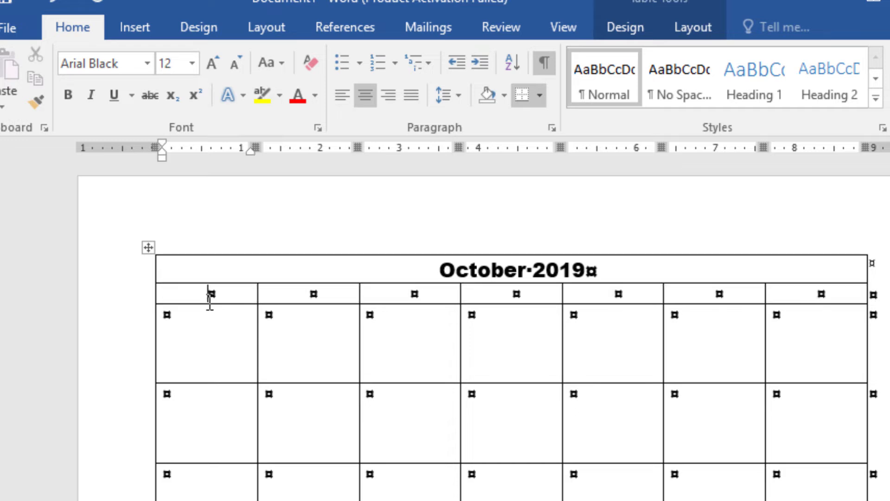
pyautogui.write('Sunday')
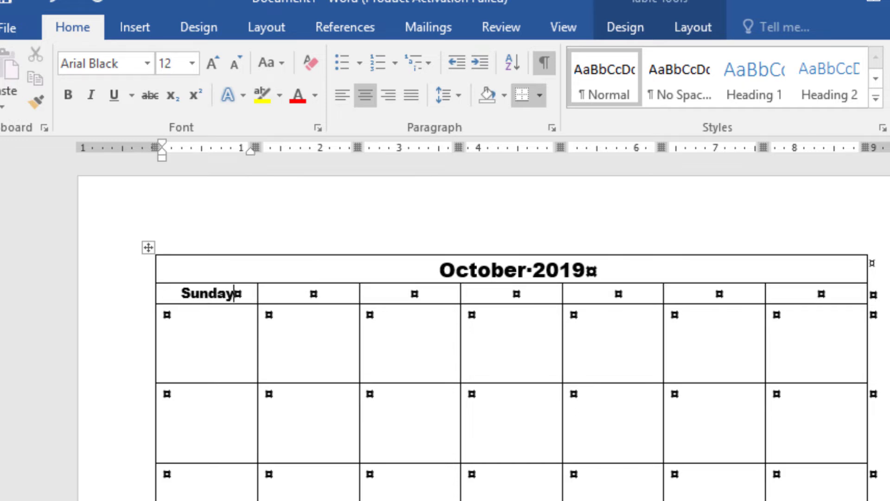
pyautogui.press('Tab')
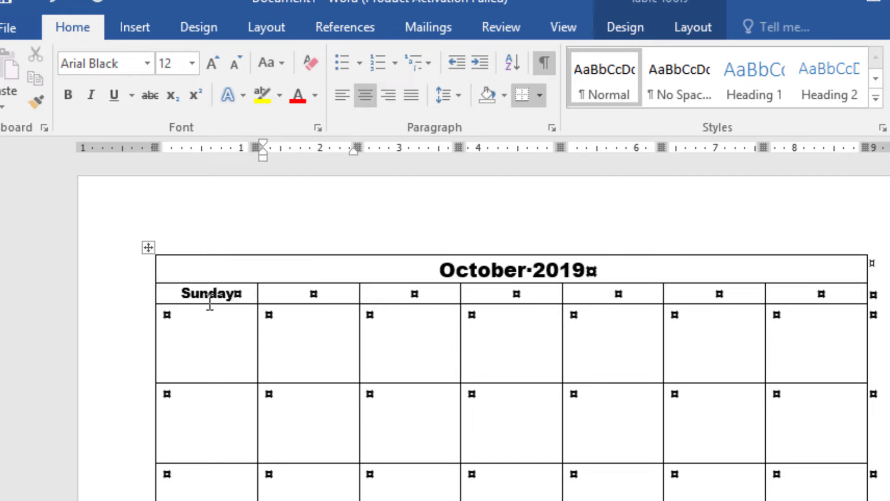
pyautogui.write('Monday')
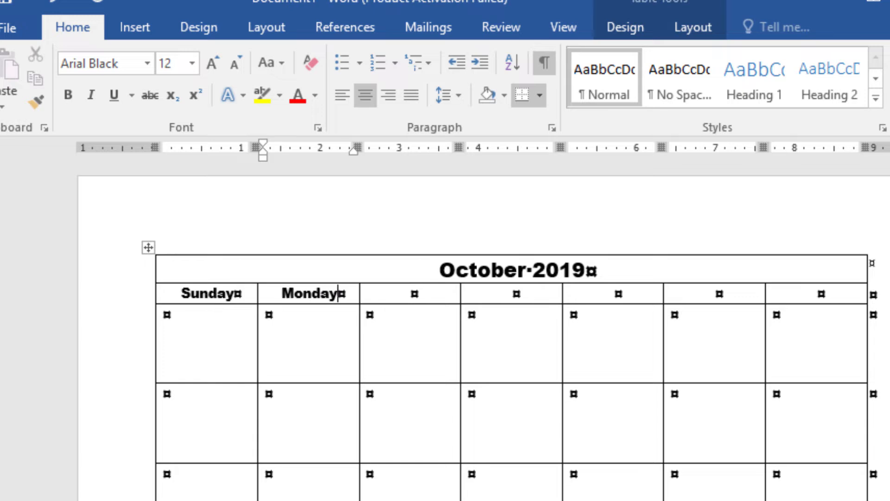
pyautogui.press('Tab')
pyautogui.write('Tuesday')
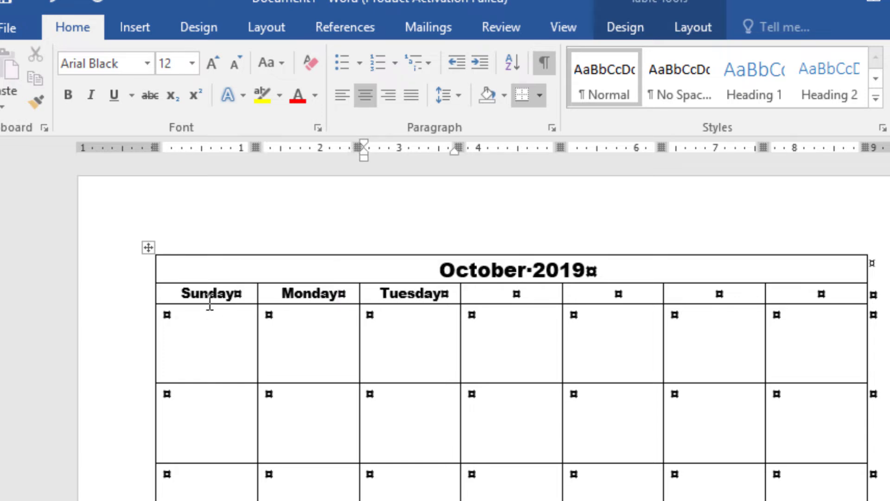
pyautogui.press('Tab')
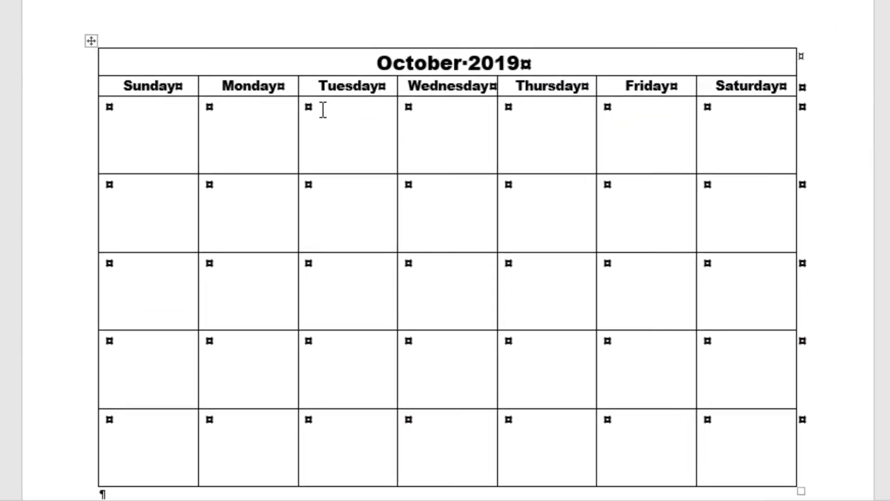
# - Enter the dates 1 to 31 one per cell starting under the first Tuesday, and 1 and 2 in the last two cells
pyautogui.write('1')
pyautogui.press('Tab')
pyautogui.write('2')
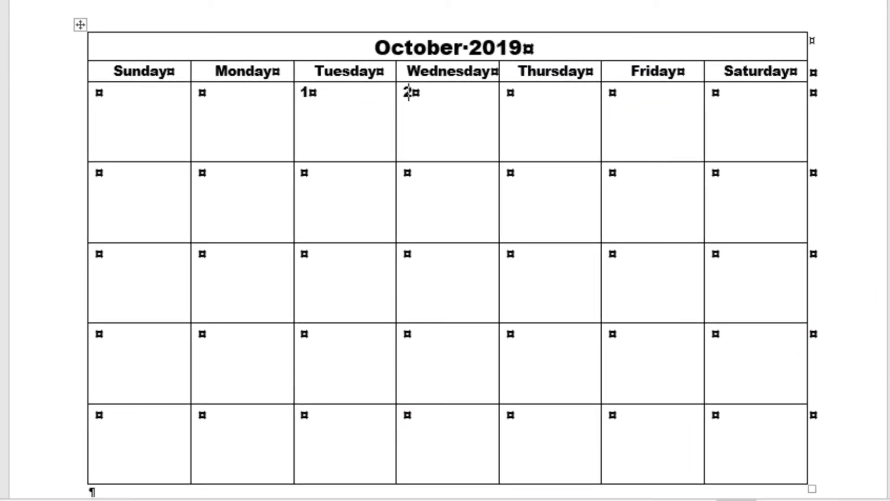
pyautogui.press('Tab')
pyautogui.write('3')
pyautogui.press('Tab')
pyautogui.write('4')
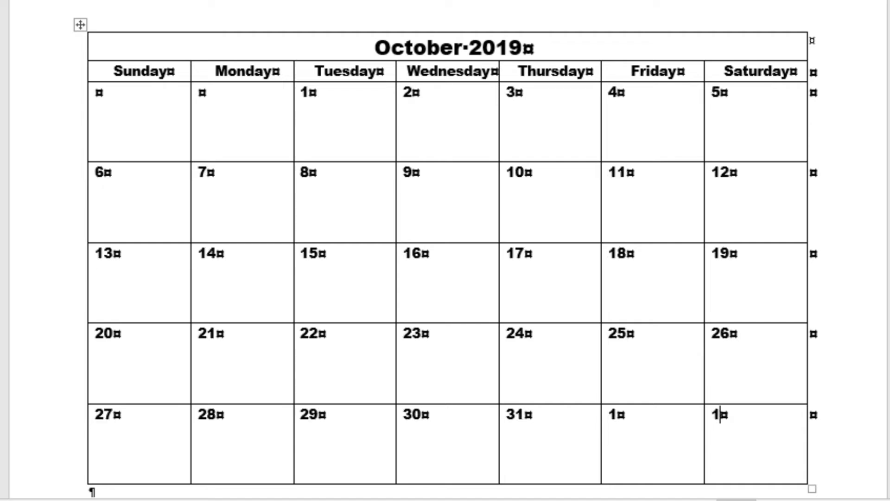
pyautogui.press('BackSpace')
pyautogui.write('2')
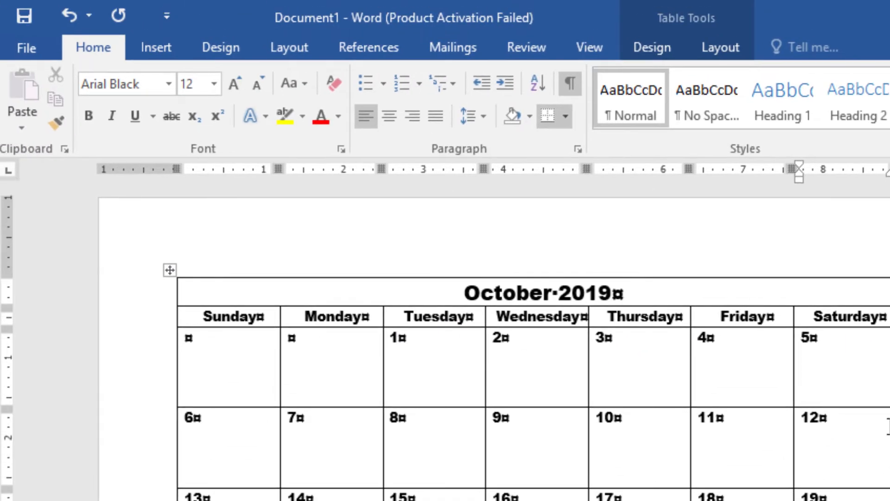
# - Save the document in the Word folder as WD07_ColorCalendarFA2019_ followed by the author's last name and first initial, in .docx format
pyautogui.click(30, 47)
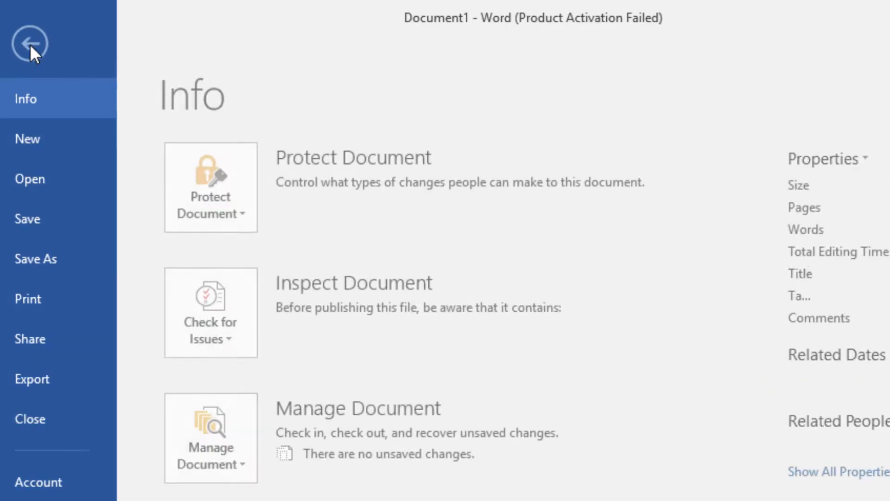
pyautogui.click(56, 259)
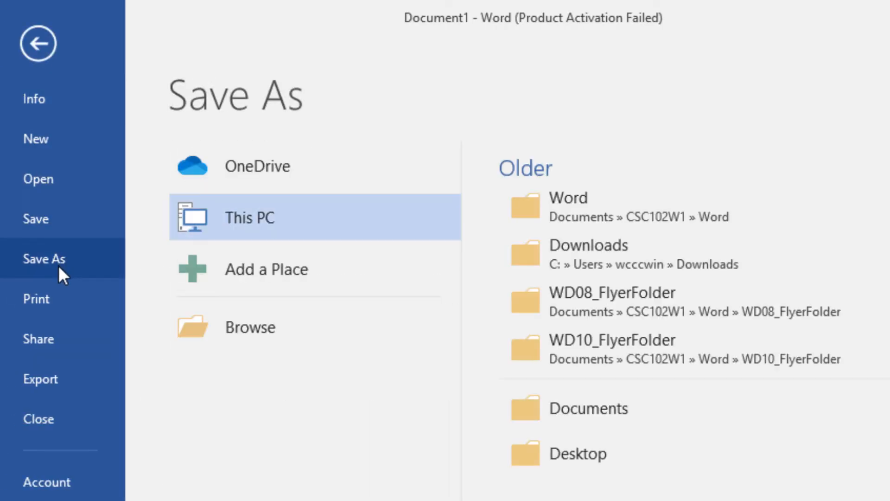
pyautogui.click(250, 326)
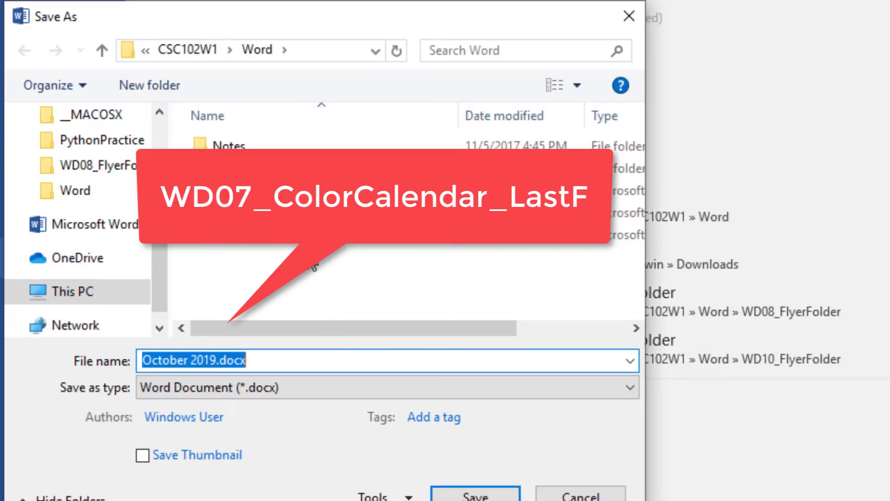
pyautogui.click(262, 235)
pyautogui.click(262, 355)
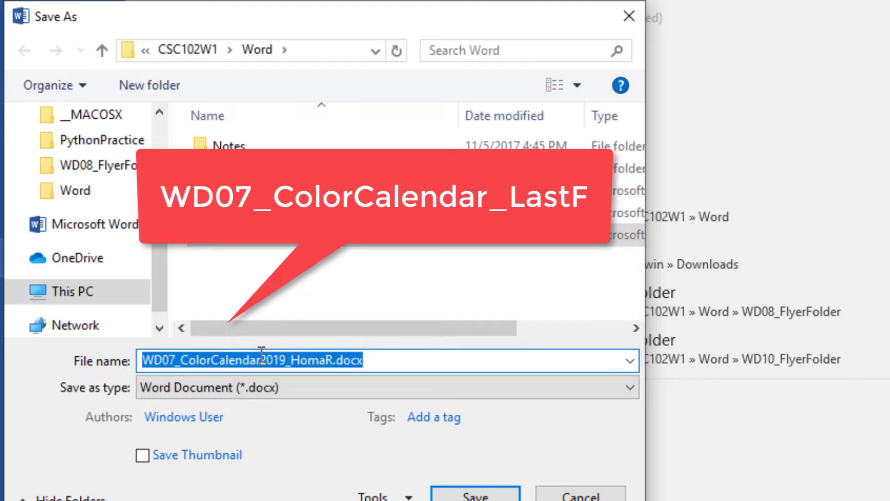
pyautogui.write('FA')
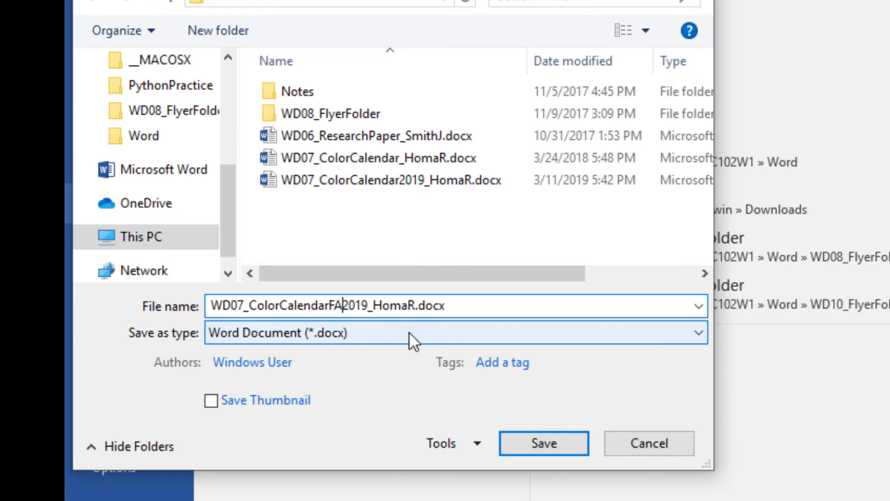
pyautogui.click(557, 440)
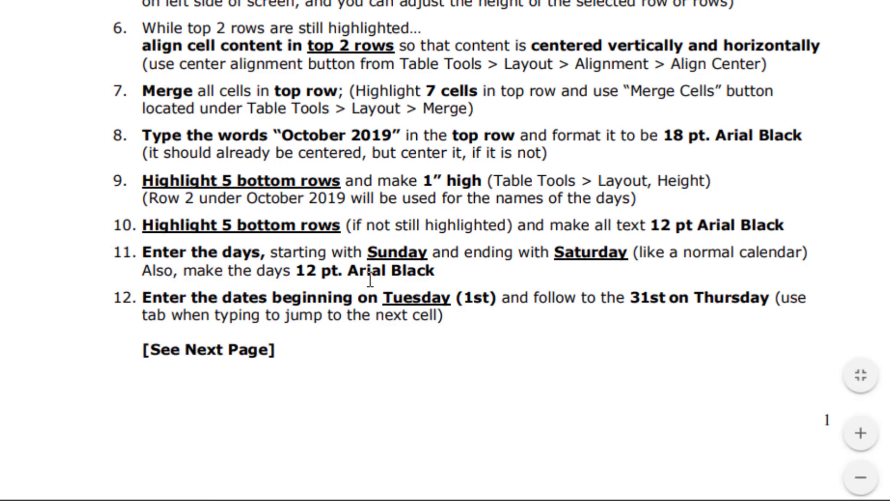
# - Consult the assignment's color instructions and sample calendar, and shade the weekday row with the solid orange theme color
pyautogui.scroll(-10, 370, 279)
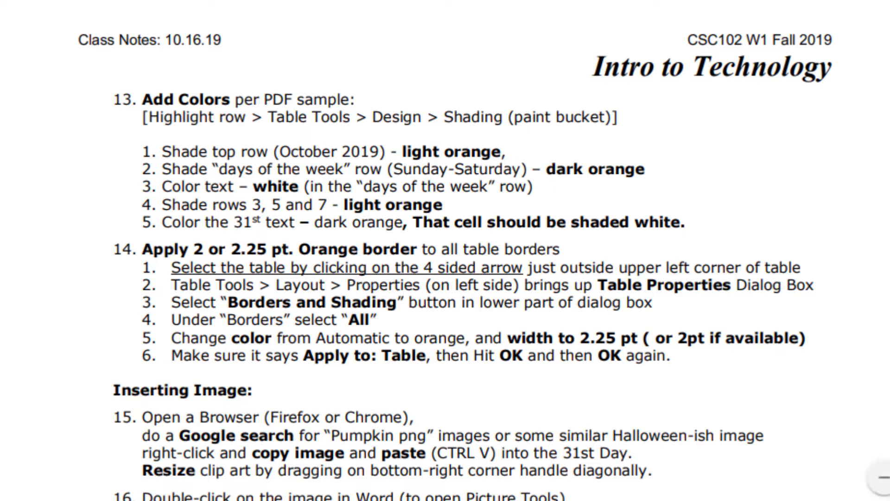
pyautogui.click(96, 1)
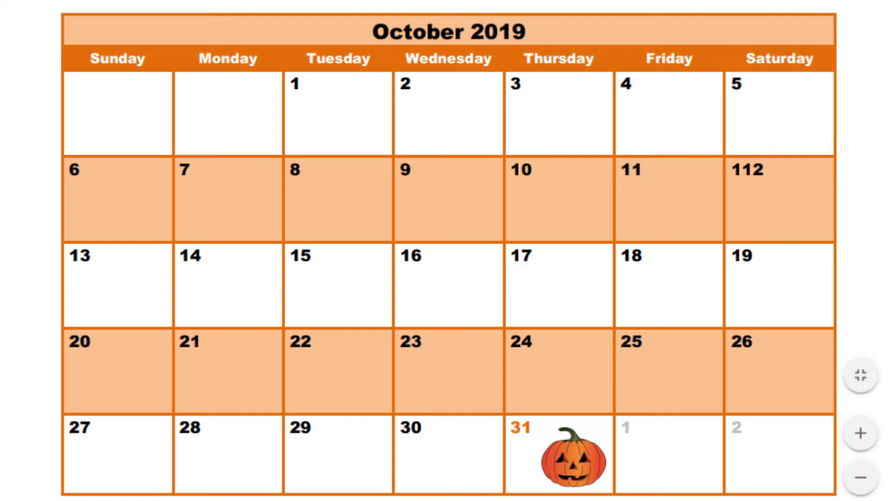
pyautogui.click(568, 500)
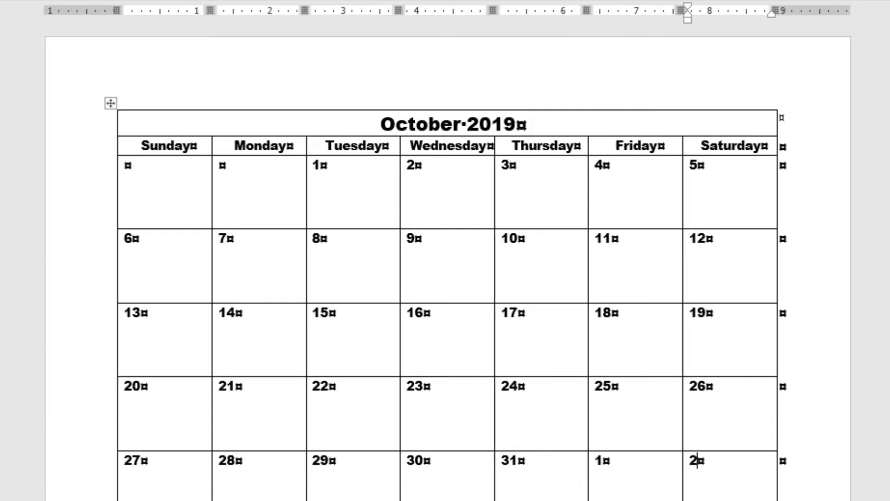
pyautogui.click(90, 147)
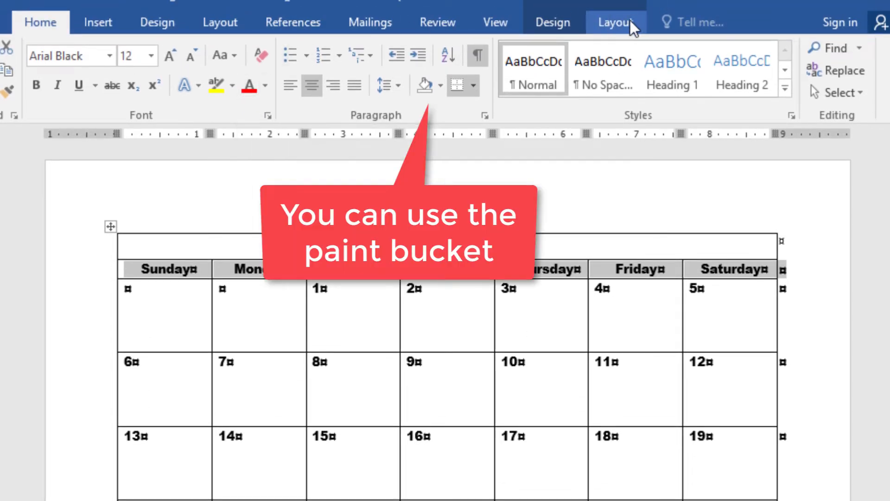
pyautogui.click(556, 21)
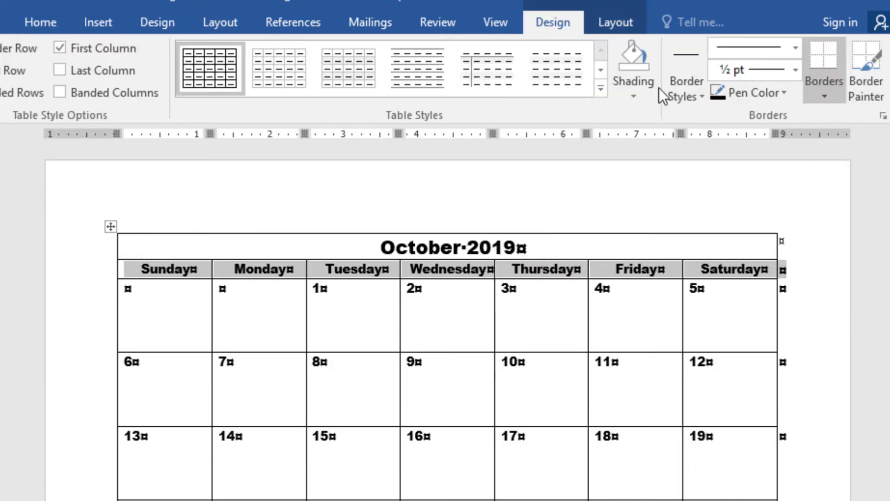
pyautogui.click(635, 96)
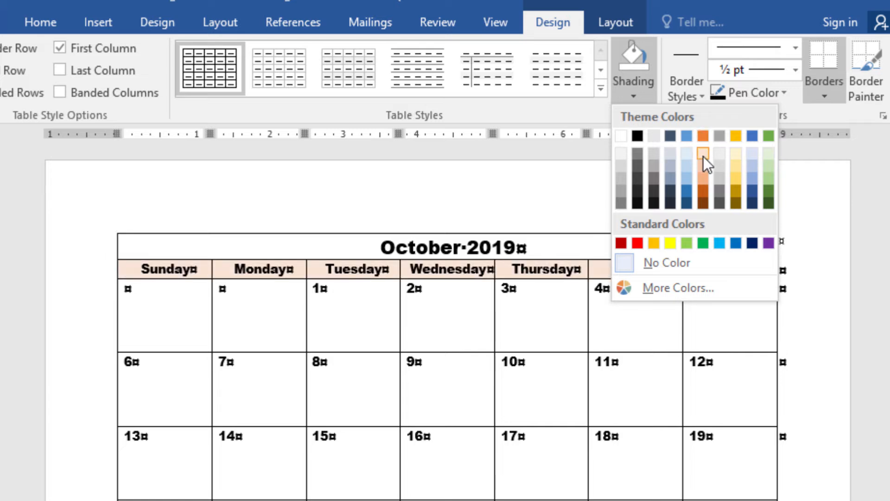
pyautogui.click(703, 135)
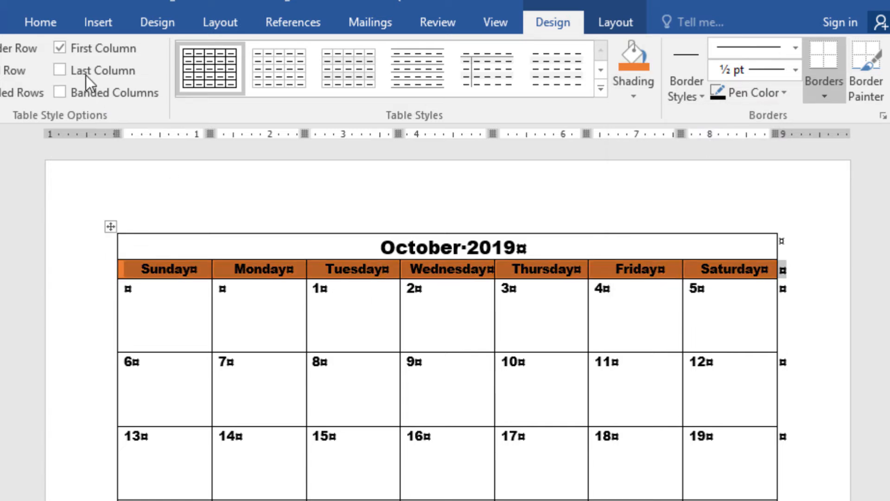
# - Set the font color of the weekday names to white
pyautogui.click(54, 24)
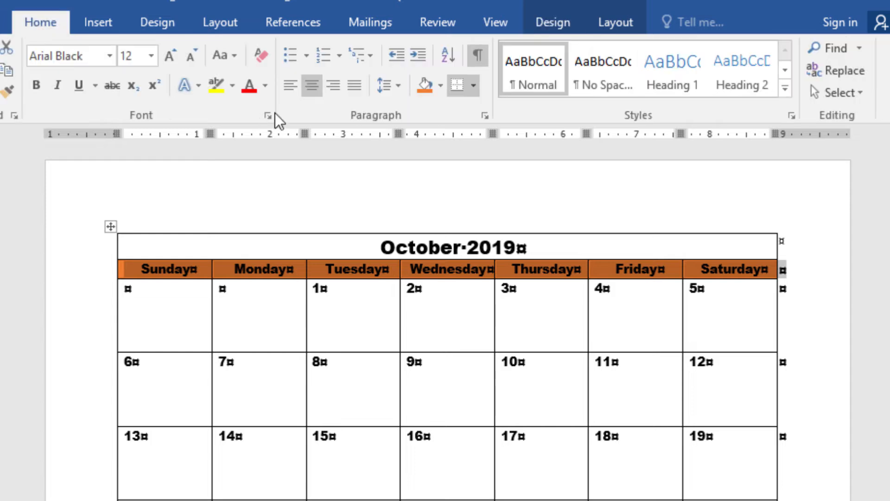
pyautogui.click(262, 84)
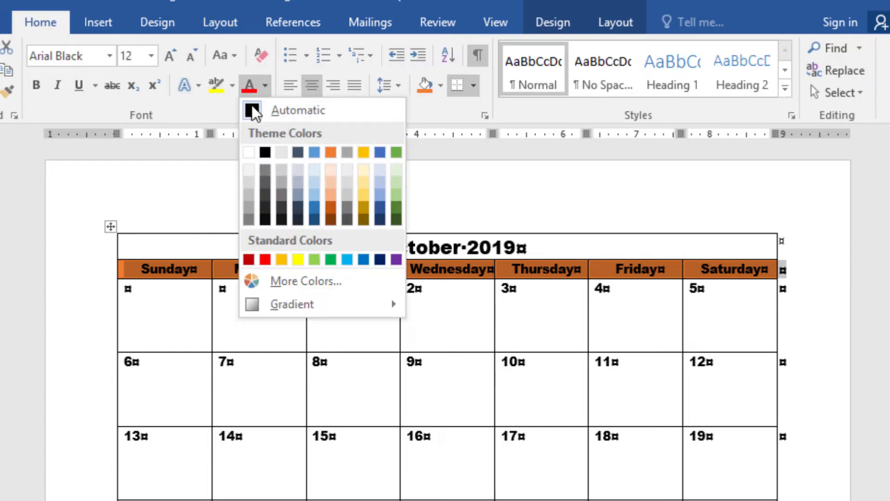
pyautogui.click(249, 152)
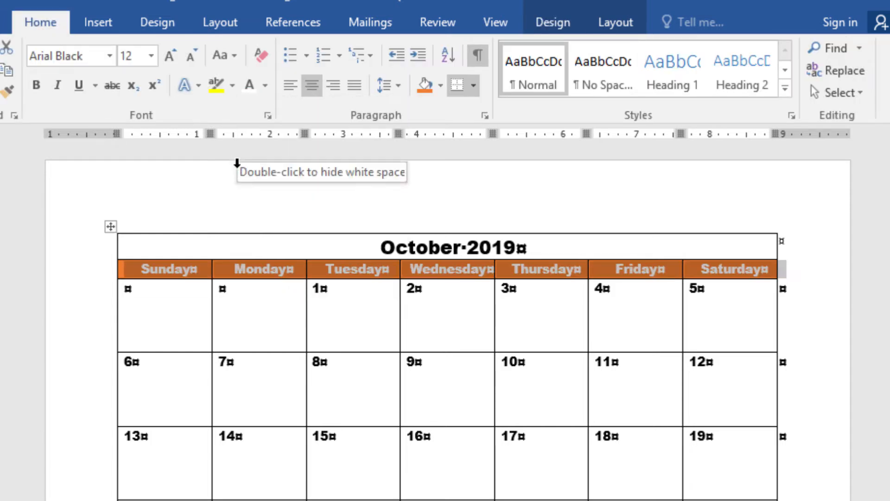
# - Shade the title row and the two date rows starting with 6 and 20 in a light orange theme tint
pyautogui.click(79, 253)
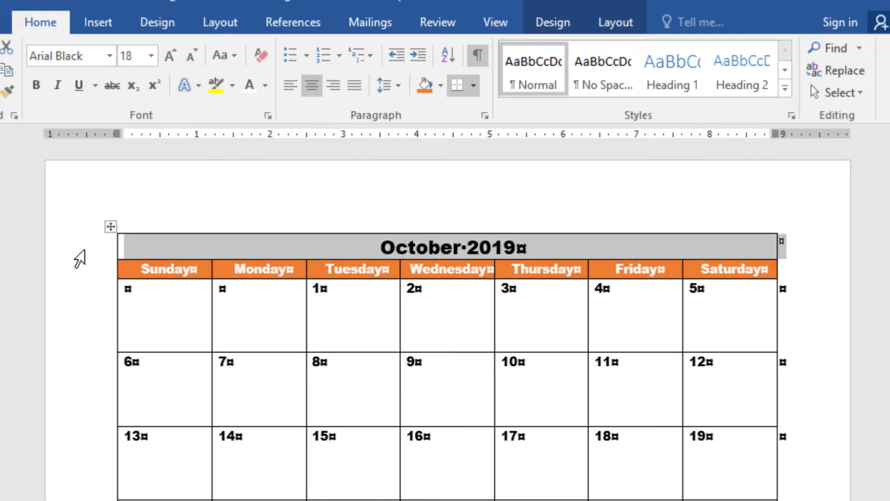
pyautogui.click(65, 394)
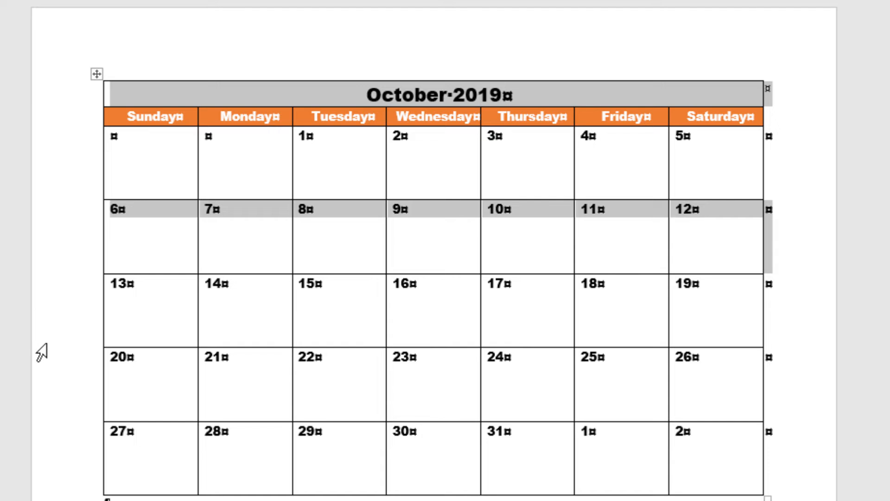
pyautogui.keyDown('ctrl'); pyautogui.click(40, 380); pyautogui.keyUp('ctrl')
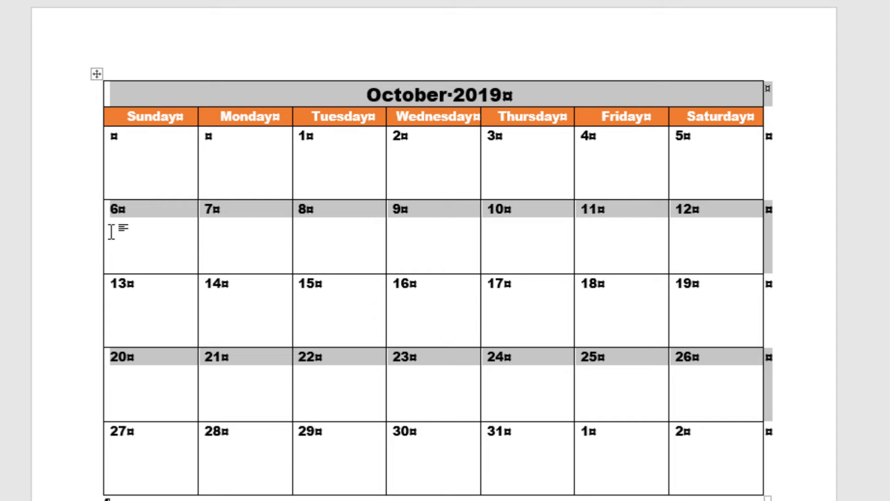
pyautogui.scroll(-1, 201, 329)
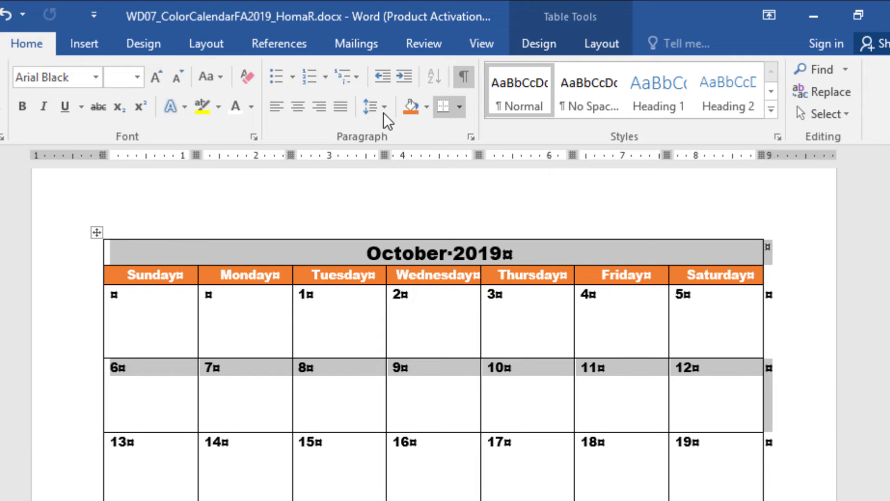
pyautogui.click(426, 107)
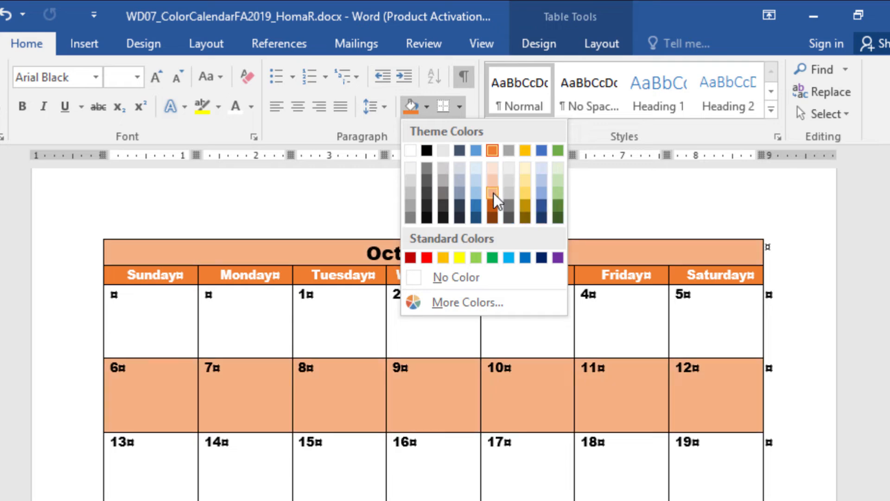
pyautogui.click(493, 182)
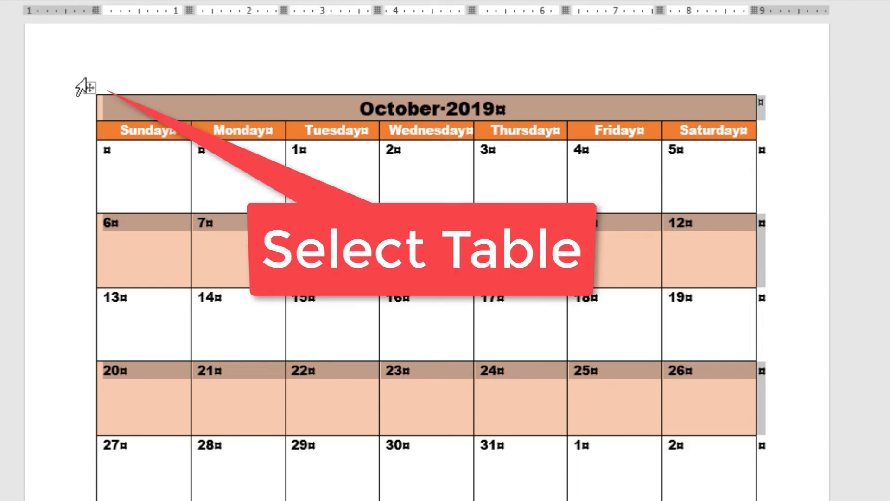
# - Apply solid orange 2 ¼ pt borders to all cells of the whole calendar table
pyautogui.click(90, 88)
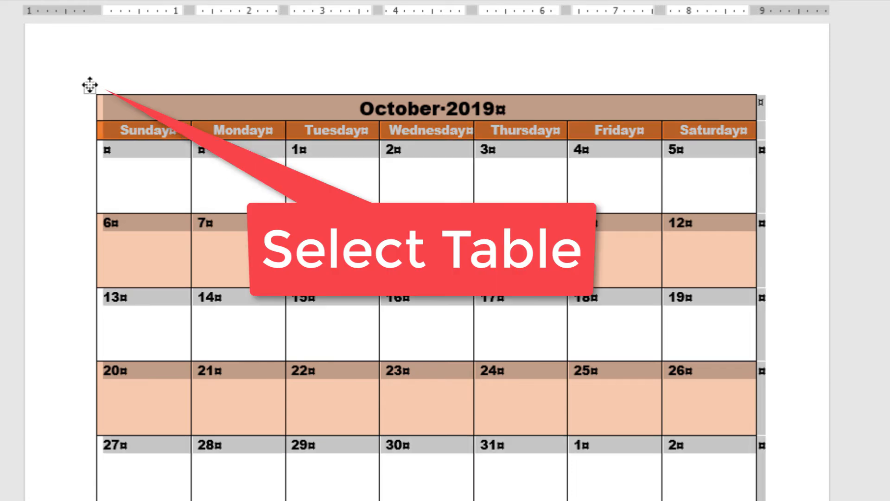
pyautogui.click(394, 494)
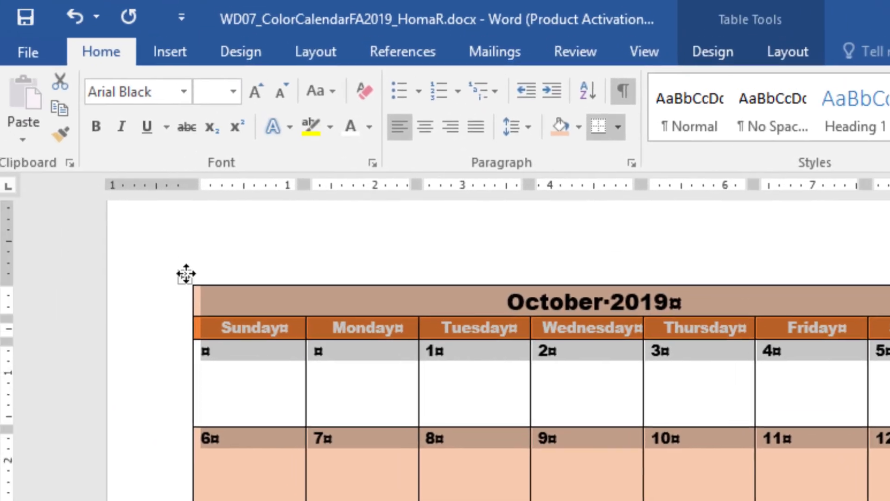
pyautogui.click(786, 51)
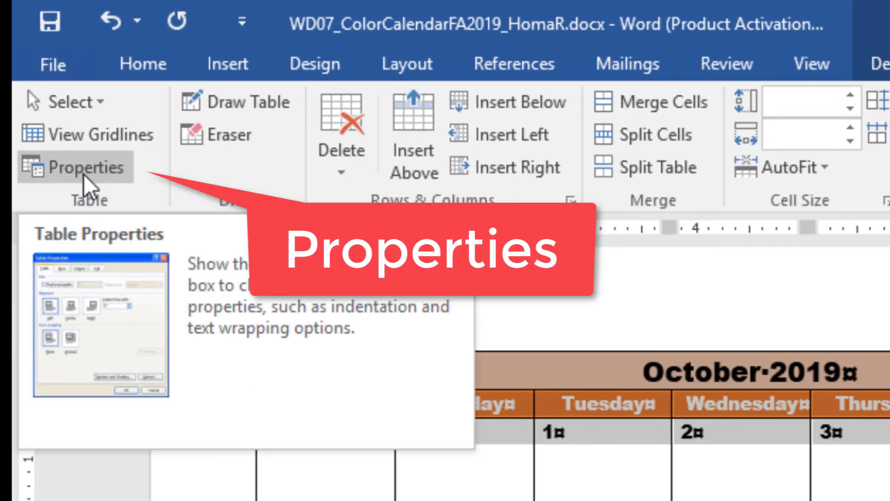
pyautogui.click(84, 175)
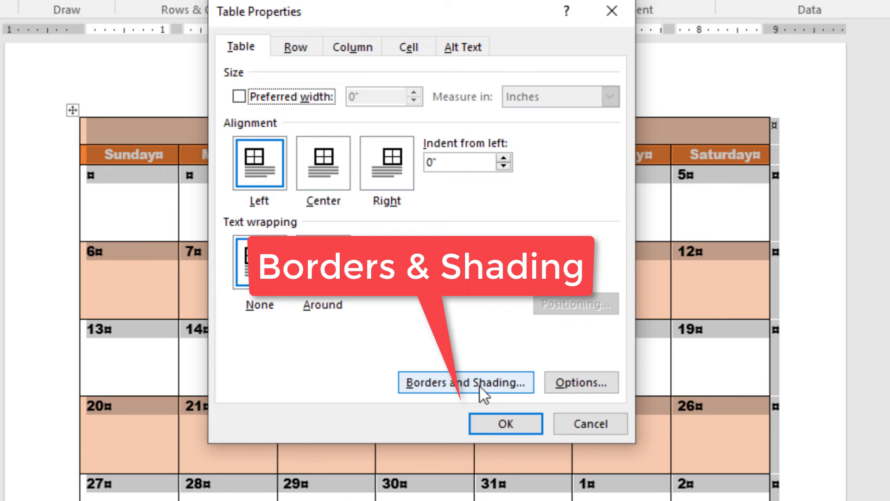
pyautogui.click(480, 385)
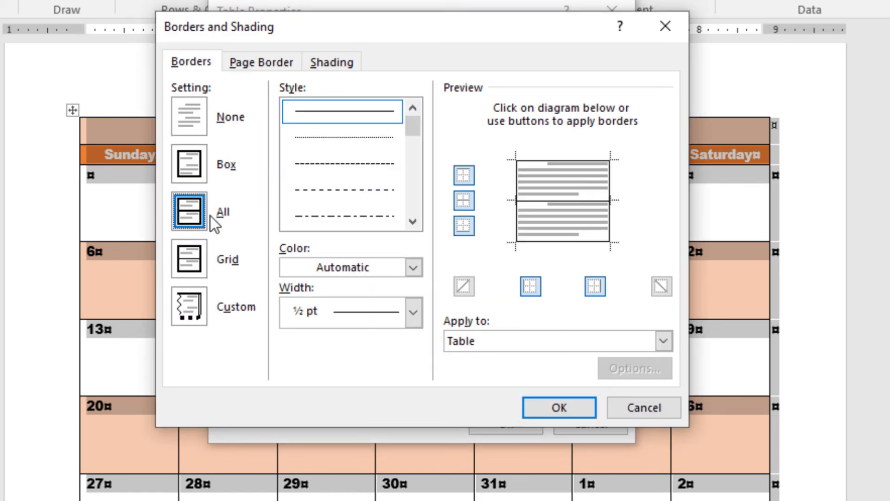
pyautogui.click(415, 268)
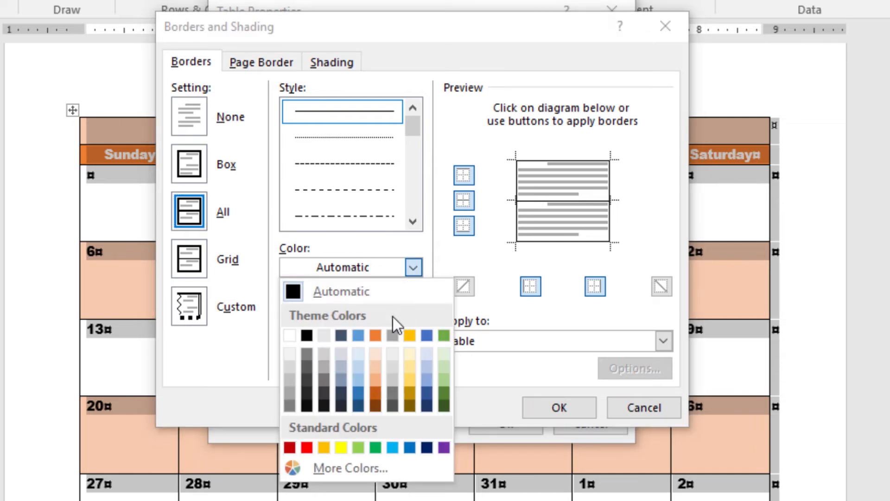
pyautogui.click(376, 336)
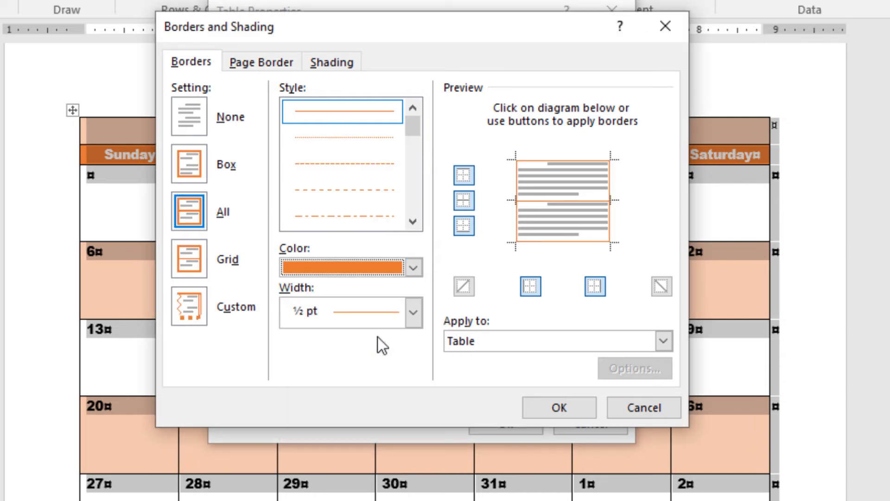
pyautogui.click(413, 309)
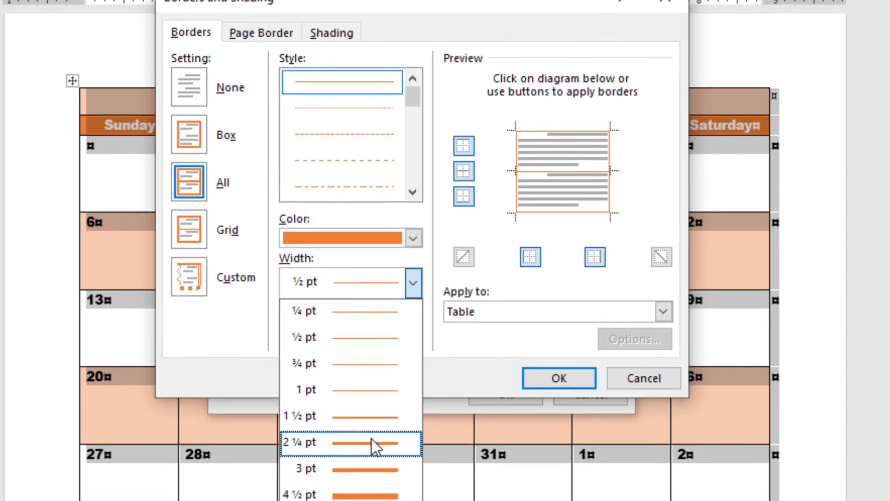
pyautogui.click(371, 441)
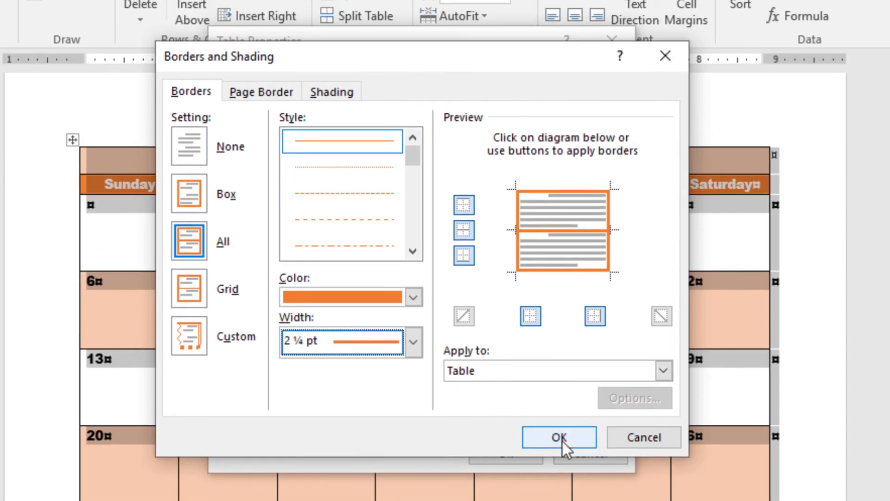
pyautogui.click(563, 438)
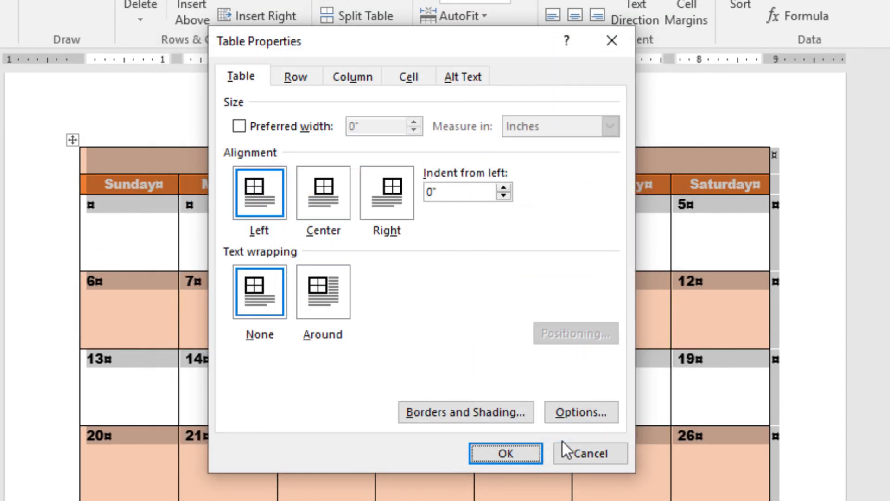
pyautogui.click(506, 457)
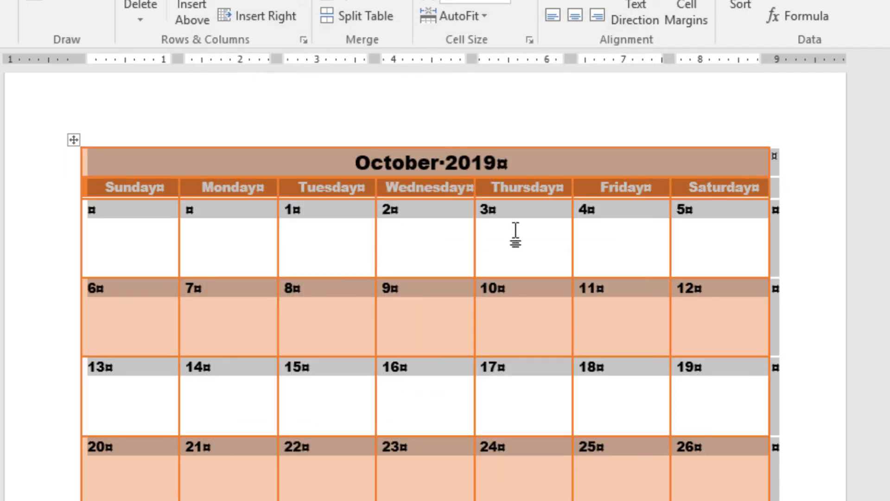
# - Deselect the table and hide the document's formatting marks
pyautogui.click(430, 330)
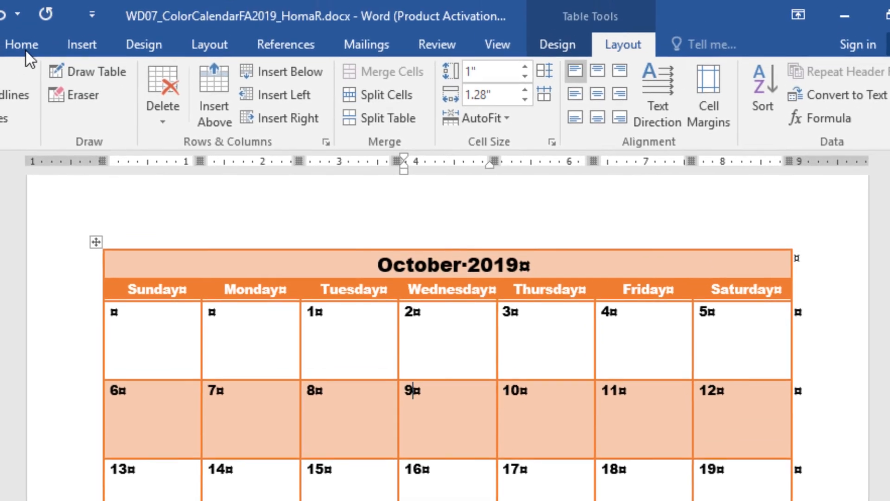
pyautogui.click(10, 0)
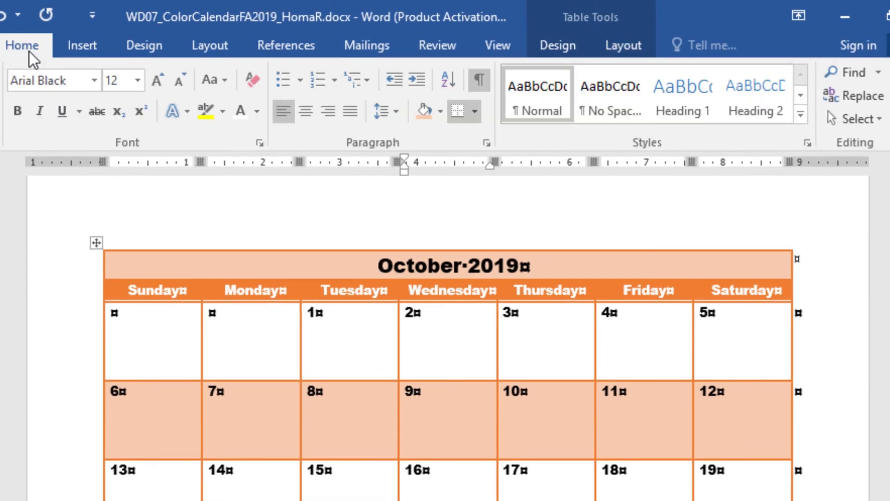
pyautogui.click(480, 83)
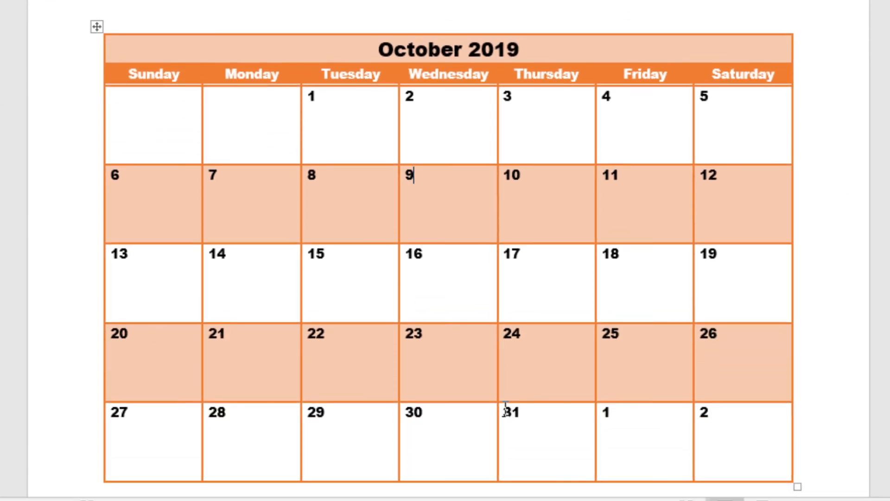
# - Set the font color of the date 31 in the last row to the orange theme color
pyautogui.moveTo(503, 408); pyautogui.dragTo(521, 411)
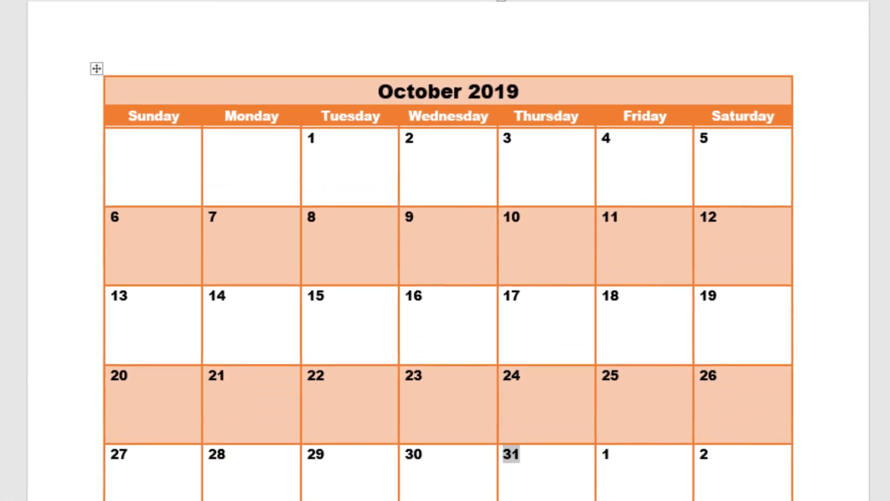
pyautogui.click(256, 44)
pyautogui.click(327, 123)
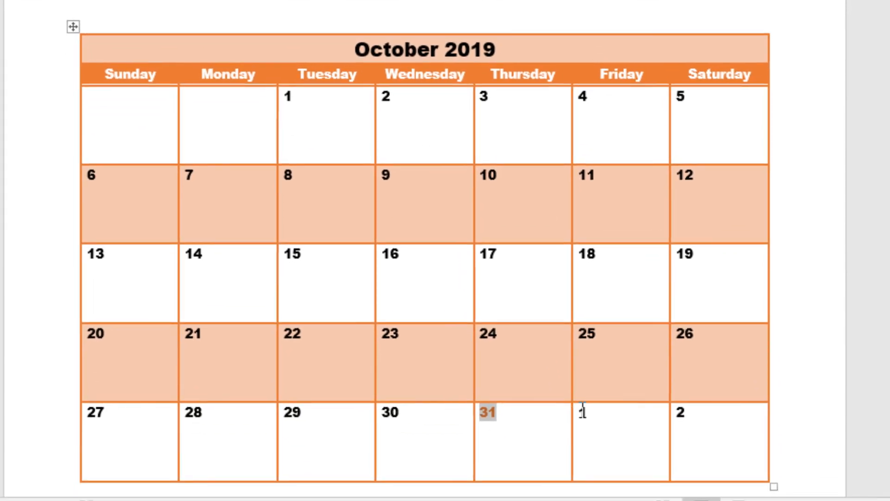
# - Set the font color of the November dates 1 and 2 in the last row to light gray
pyautogui.moveTo(582, 412); pyautogui.dragTo(681, 412)
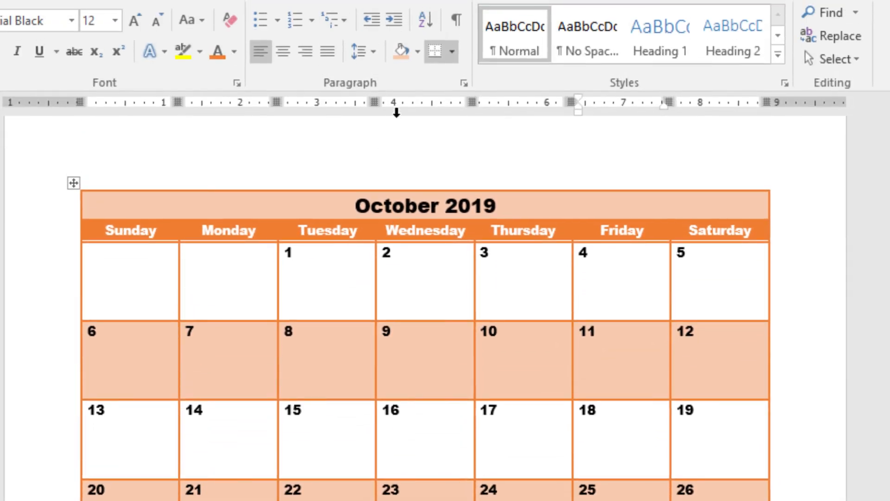
pyautogui.click(234, 52)
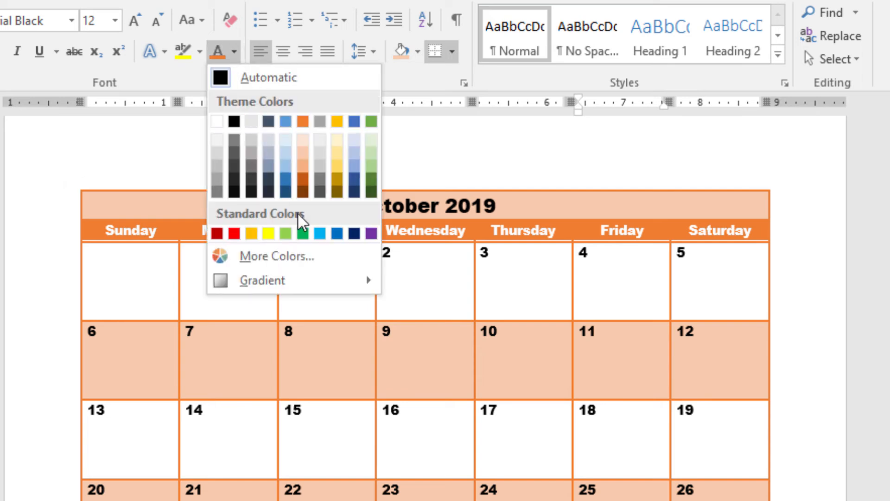
pyautogui.click(217, 164)
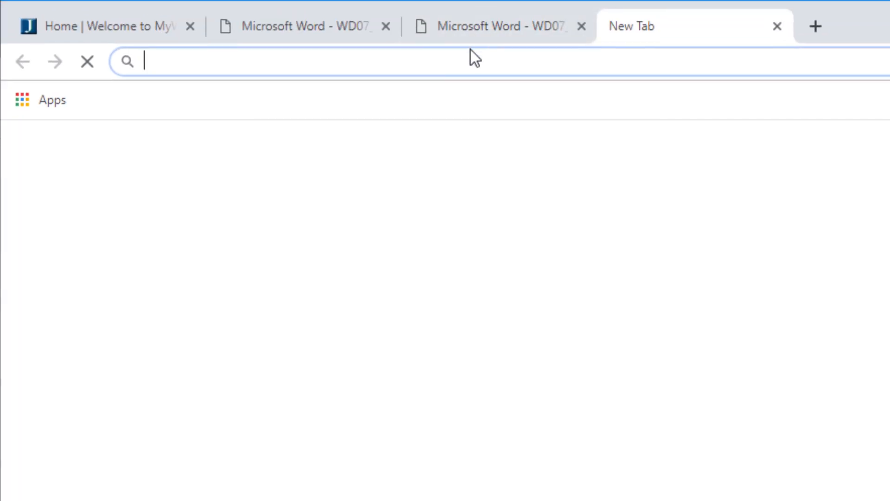
# - Switch to a new Chrome tab and search Google Images for "pumpkin png transparent"
pyautogui.write('pumpkin')
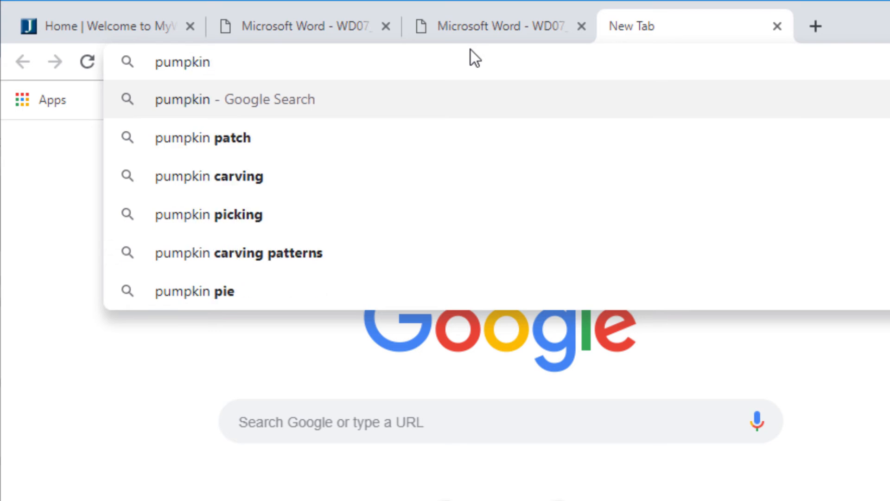
pyautogui.press('Return')
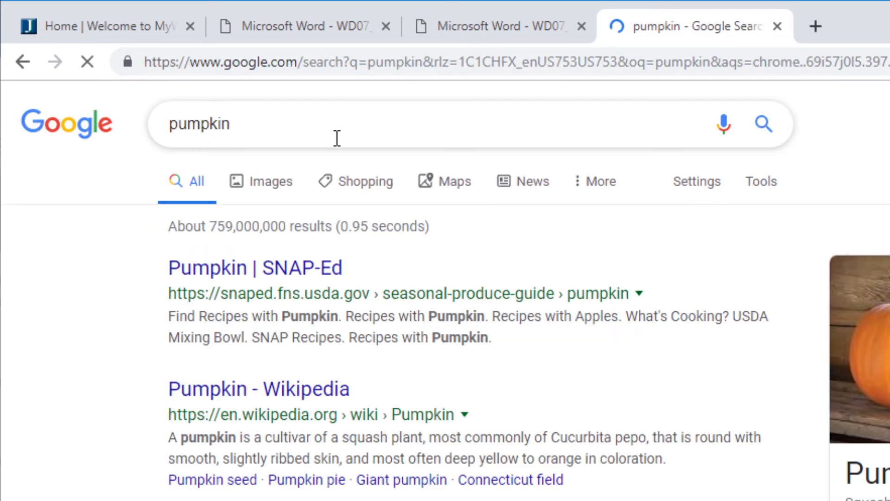
pyautogui.click(274, 185)
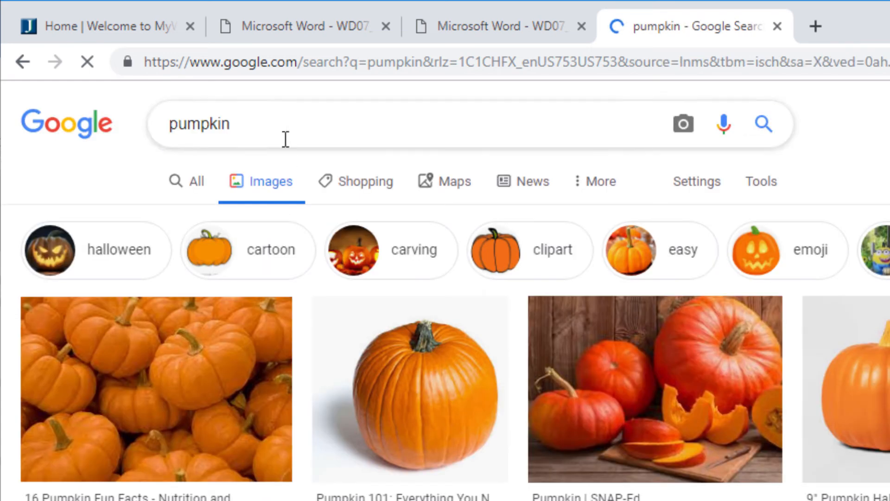
pyautogui.click(285, 139)
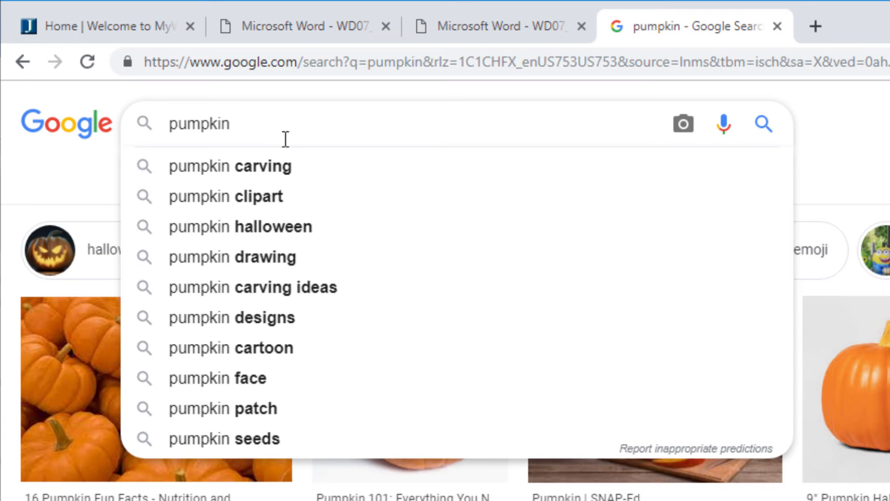
pyautogui.write('png')
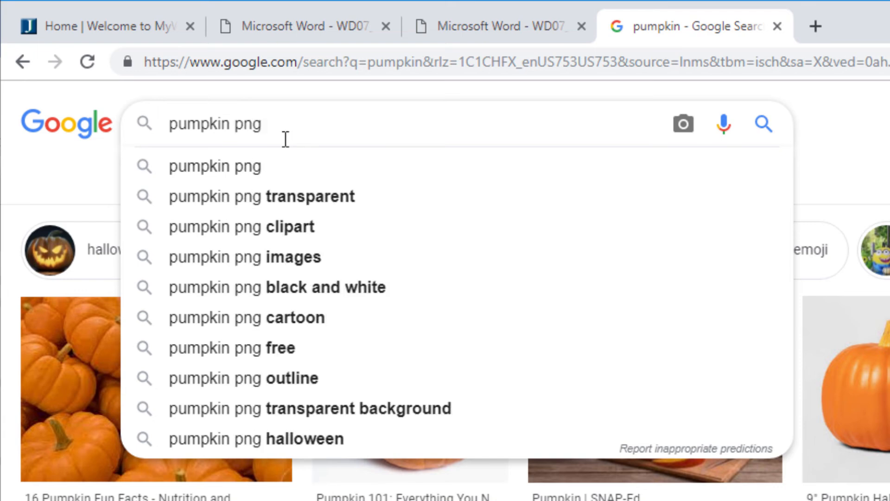
pyautogui.click(291, 195)
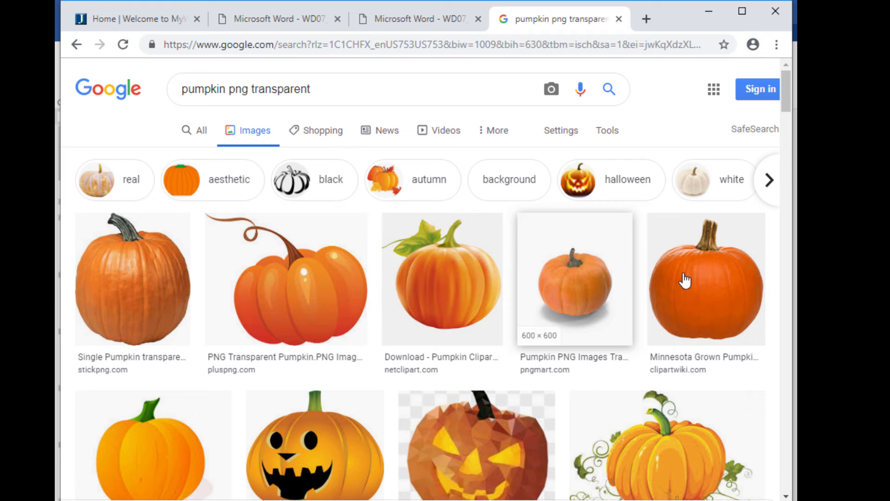
# - Browse the image results and copy the plain orange pumpkin clipart with a green stem from vectorskey
pyautogui.scroll(-3, 417, 368)
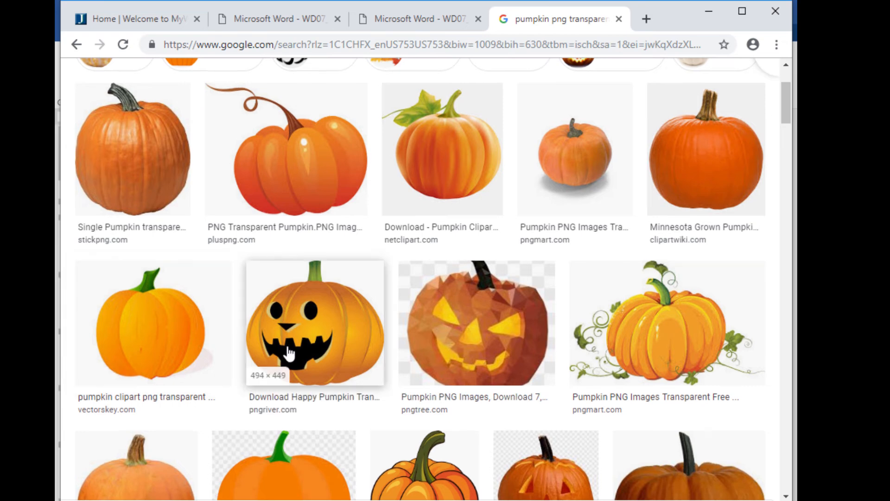
pyautogui.scroll(-1, 223, 299)
pyautogui.scroll(-2, 165, 303)
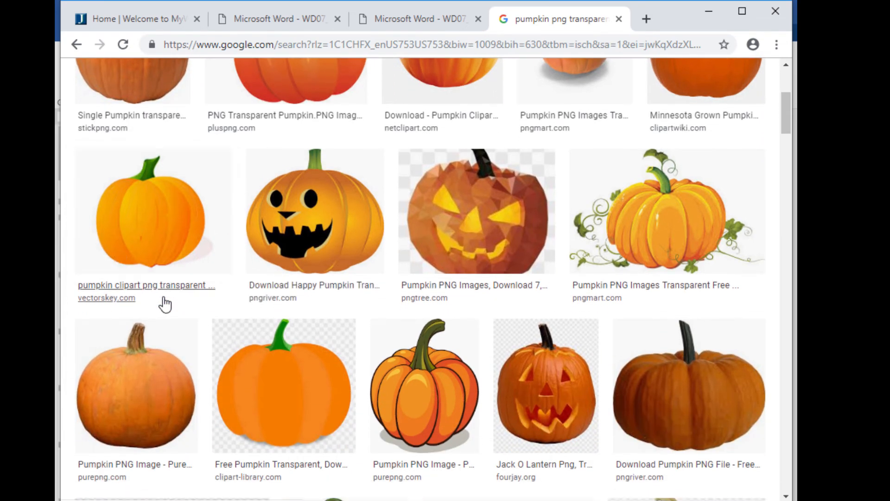
pyautogui.click(168, 218)
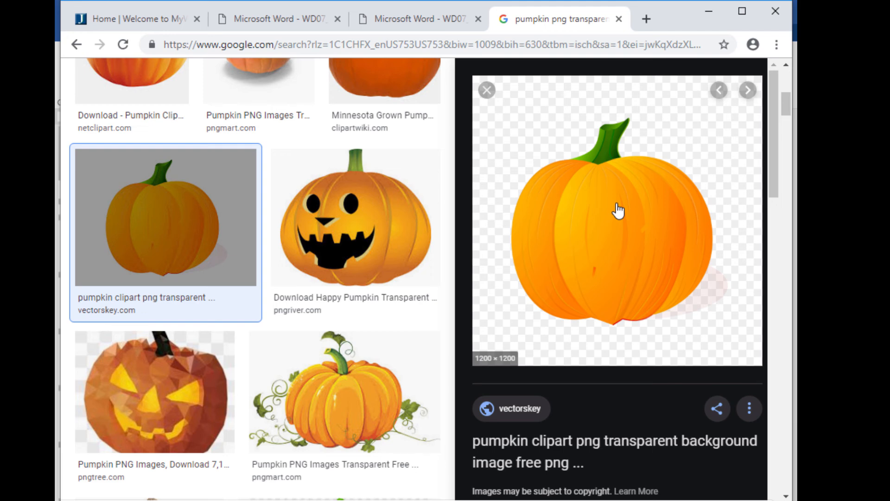
pyautogui.middleClick(618, 211)
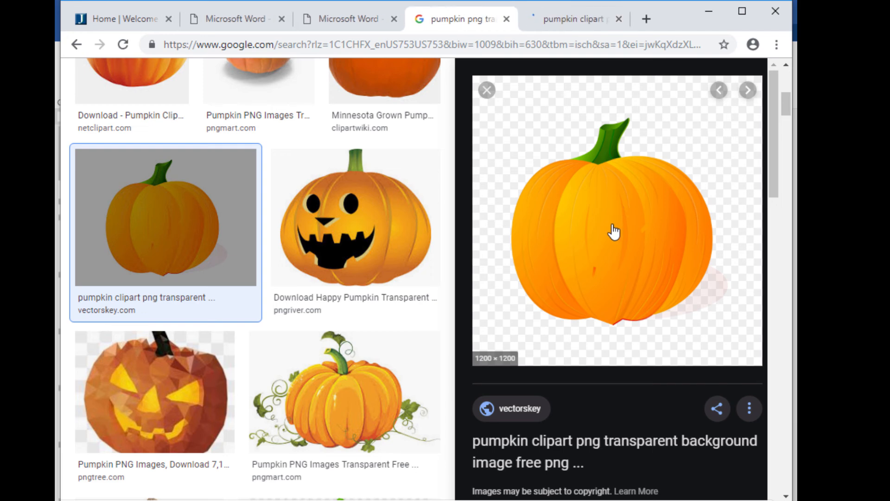
pyautogui.rightClick(612, 224)
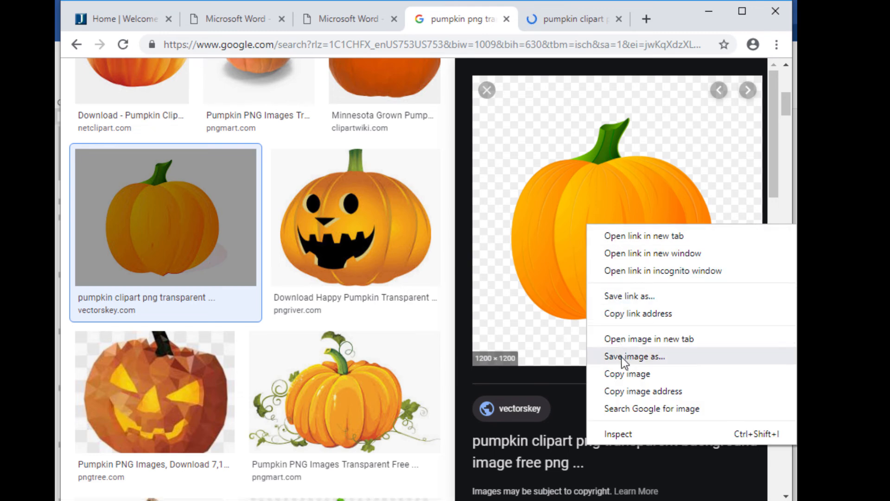
pyautogui.click(621, 377)
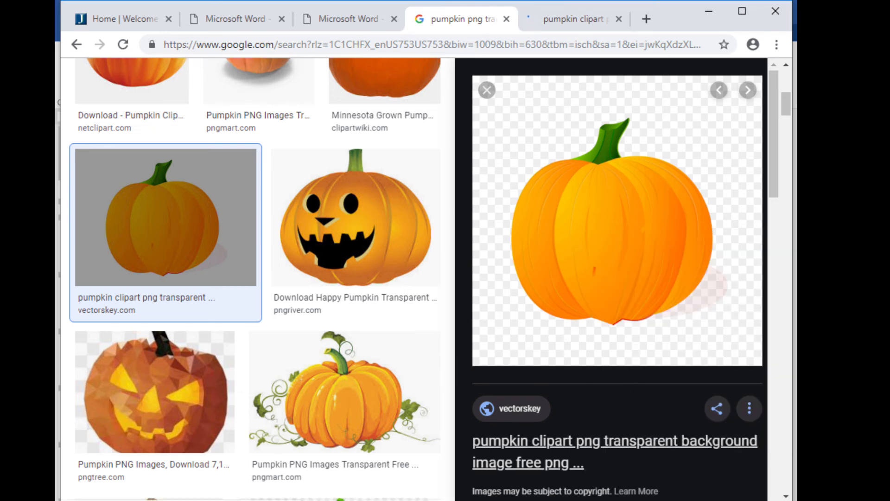
# - Return to the Word calendar, paste the pumpkin image into the October 31 cell, and select the picture
pyautogui.hotkey('alt', 'Tab')
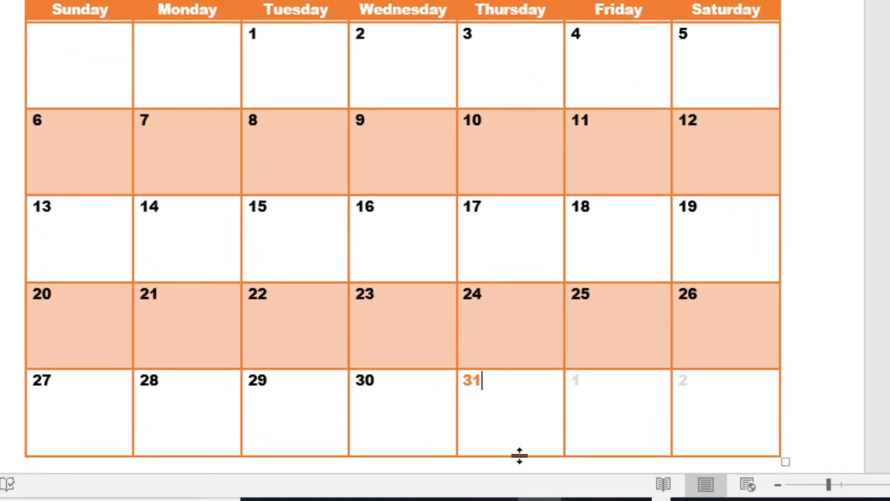
pyautogui.hotkey('ctrl', 'v')
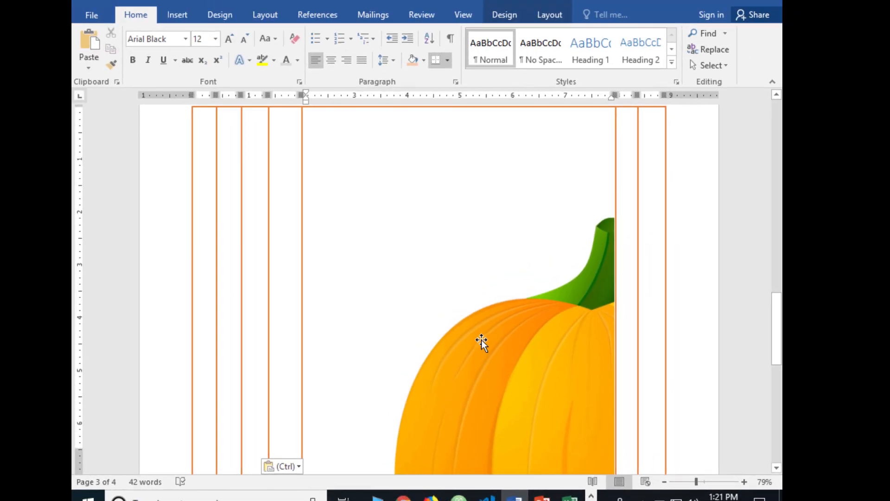
pyautogui.click(482, 311)
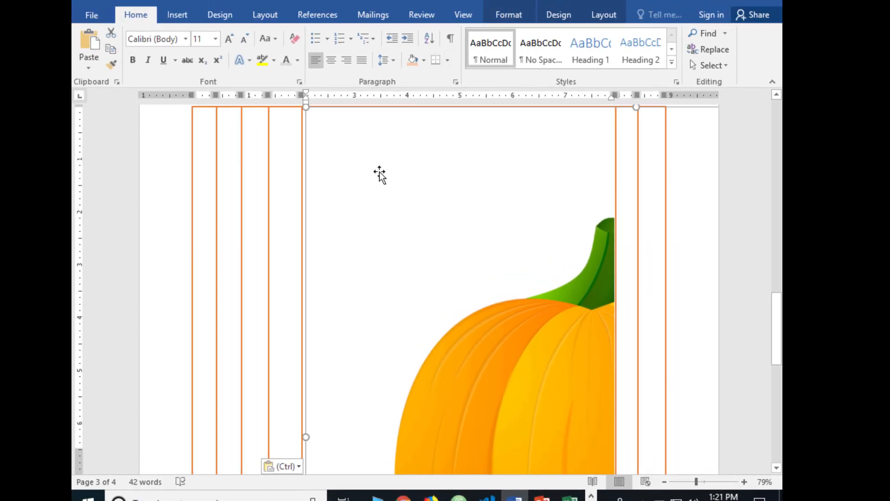
pyautogui.scroll(1, 335, 129)
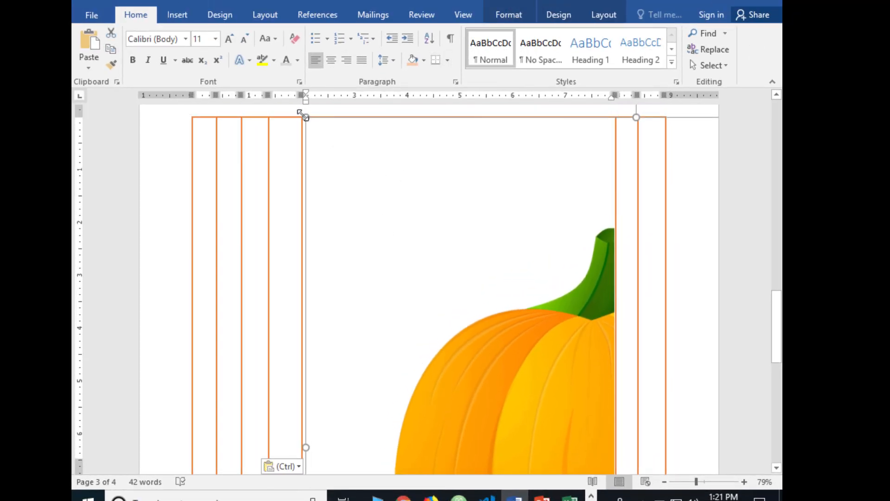
# - Shrink the pumpkin picture proportionally to about 0.76" square so it fits inside the October 31 cell
pyautogui.moveTo(306, 117); pyautogui.dragTo(471, 273)
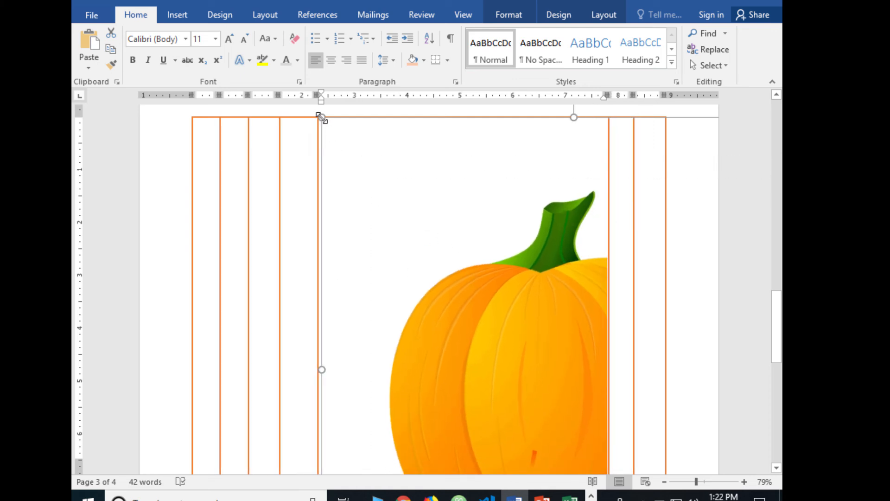
pyautogui.moveTo(389, 181); pyautogui.dragTo(494, 282)
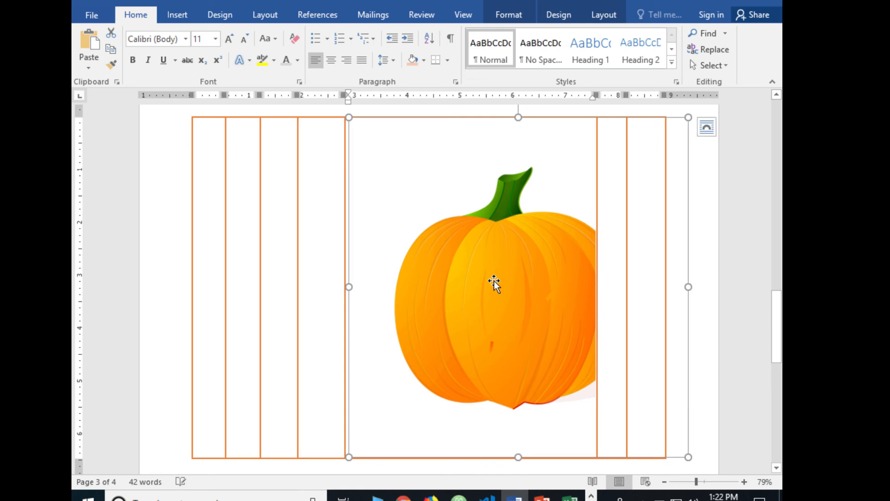
pyautogui.moveTo(347, 117); pyautogui.dragTo(507, 282)
pyautogui.scroll(-2, 507, 281)
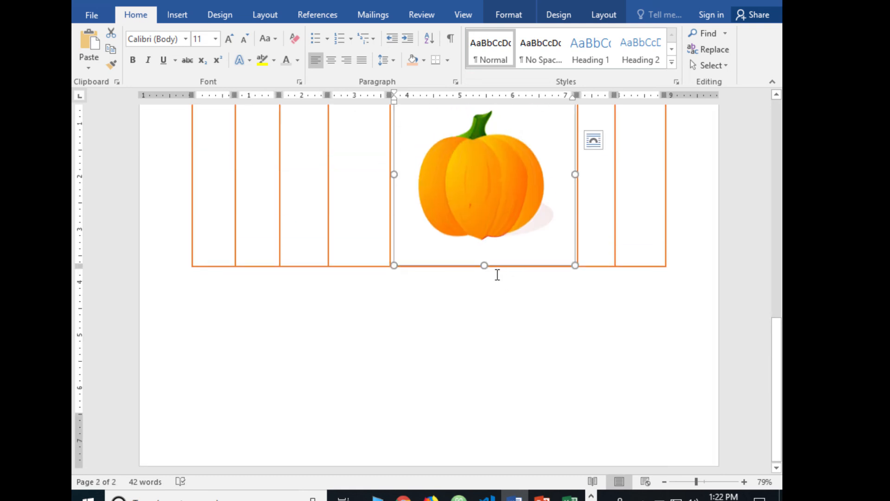
pyautogui.scroll(2, 497, 275)
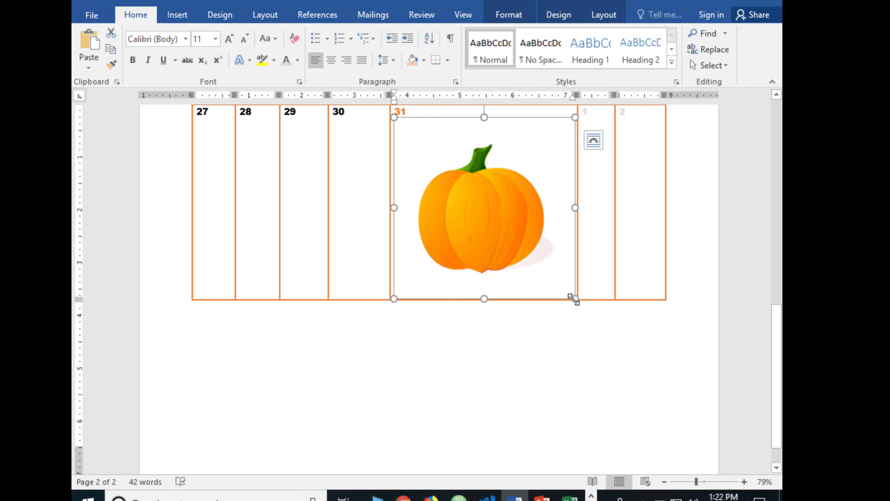
pyautogui.moveTo(574, 299); pyautogui.dragTo(473, 214)
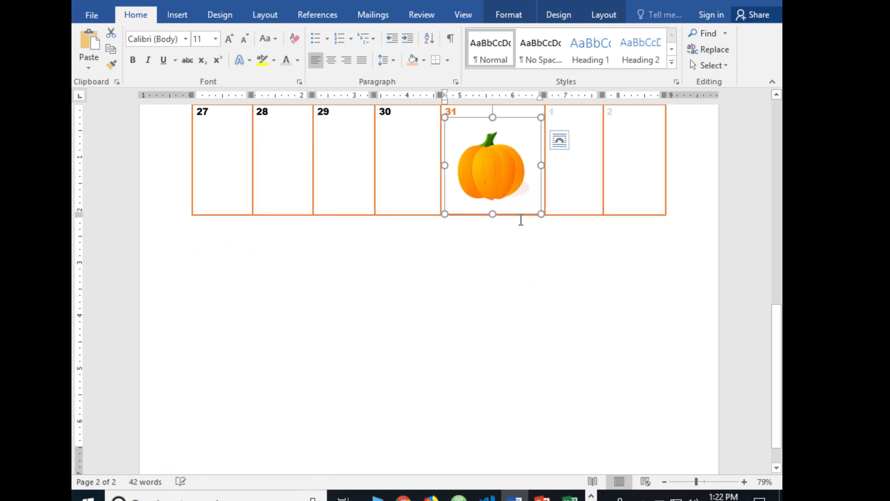
pyautogui.moveTo(541, 213); pyautogui.dragTo(485, 155)
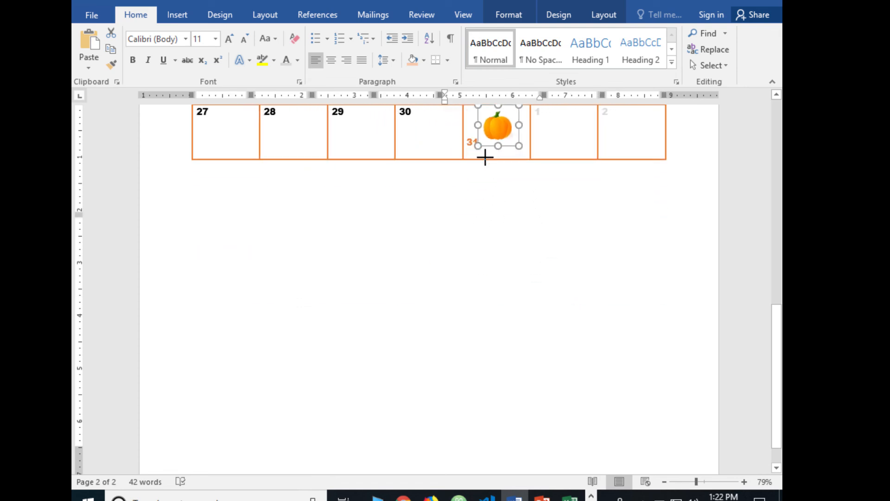
pyautogui.scroll(5, 485, 157)
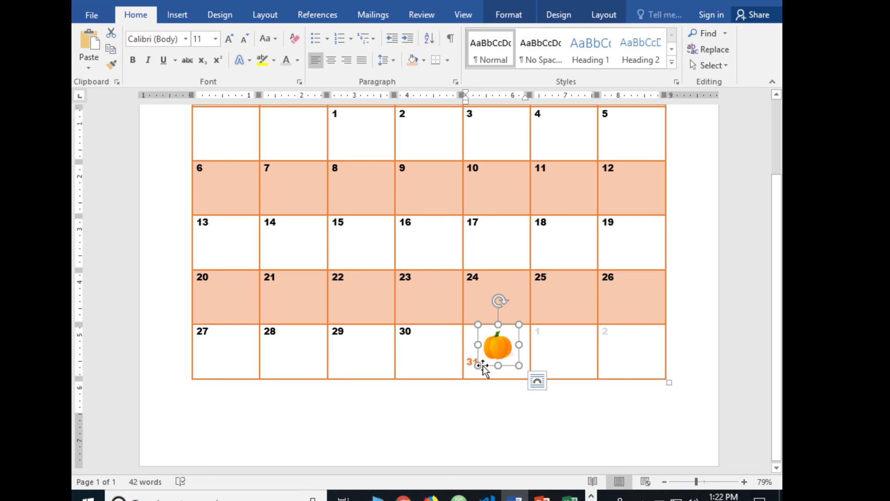
# - Set the pumpkin picture's text wrapping to In Front of Text
pyautogui.doubleClick(498, 344)
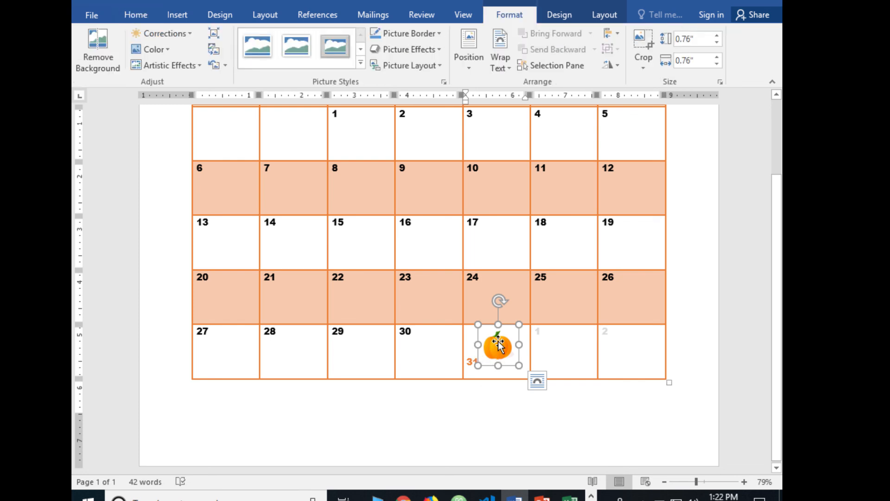
pyautogui.click(472, 66)
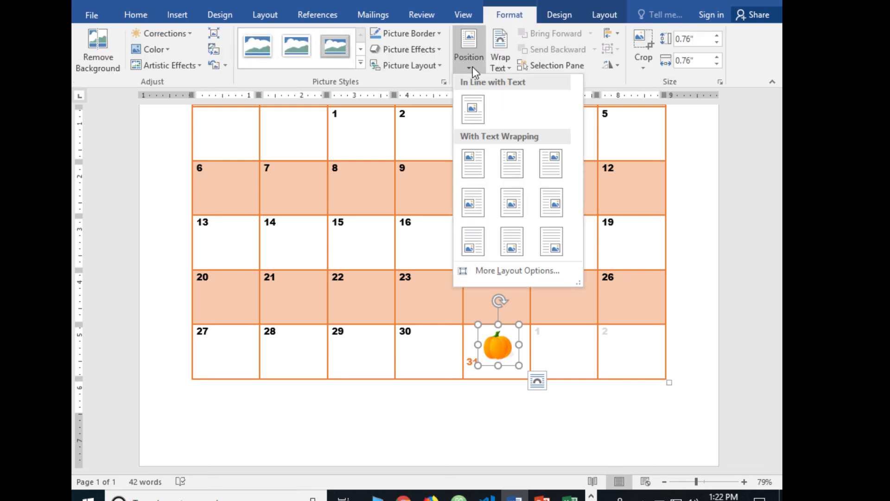
pyautogui.click(509, 67)
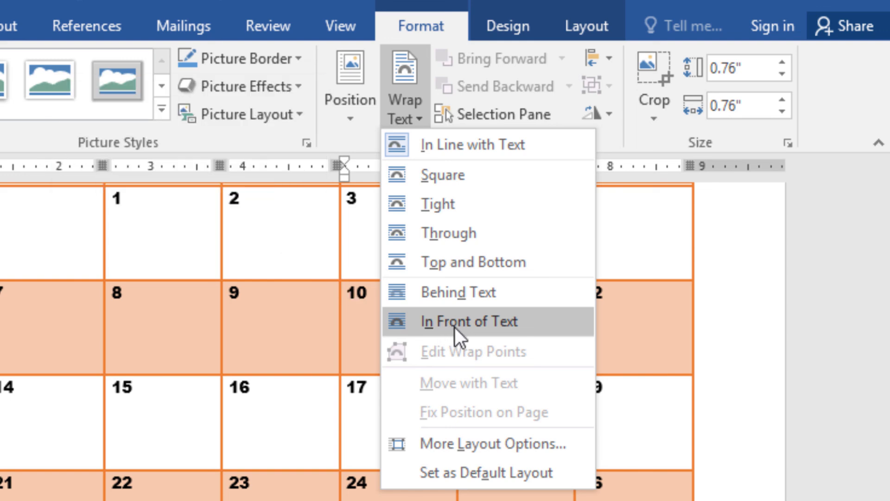
pyautogui.click(455, 327)
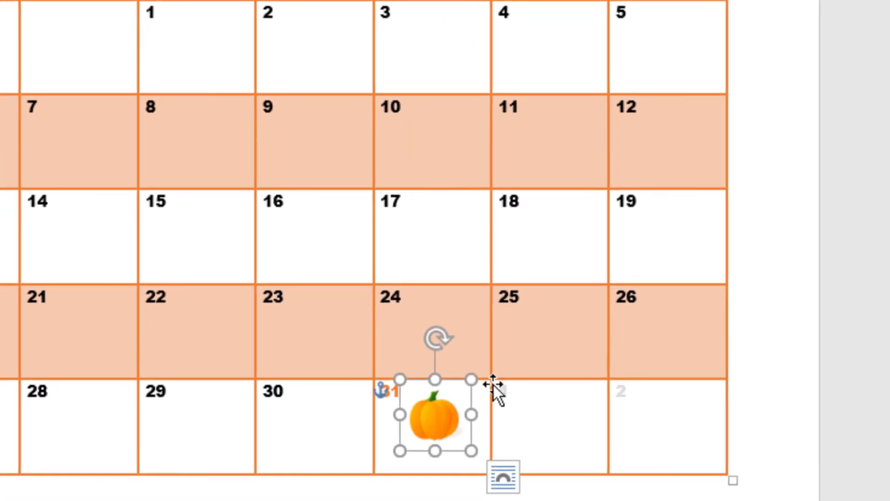
# - Enlarge the pumpkin picture to nearly fill a day cell and place it in the October 31 cell, beside the date
pyautogui.moveTo(493, 385); pyautogui.dragTo(538, 366)
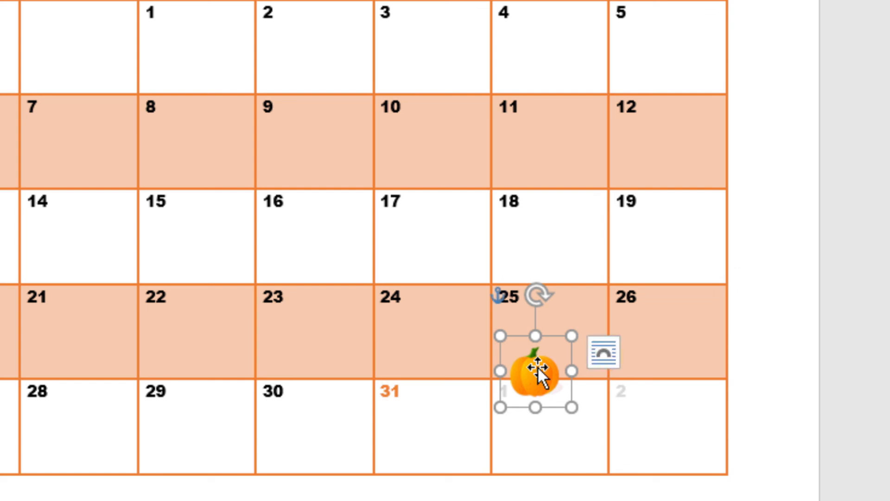
pyautogui.moveTo(500, 408); pyautogui.dragTo(463, 443)
pyautogui.moveTo(520, 388); pyautogui.dragTo(441, 420)
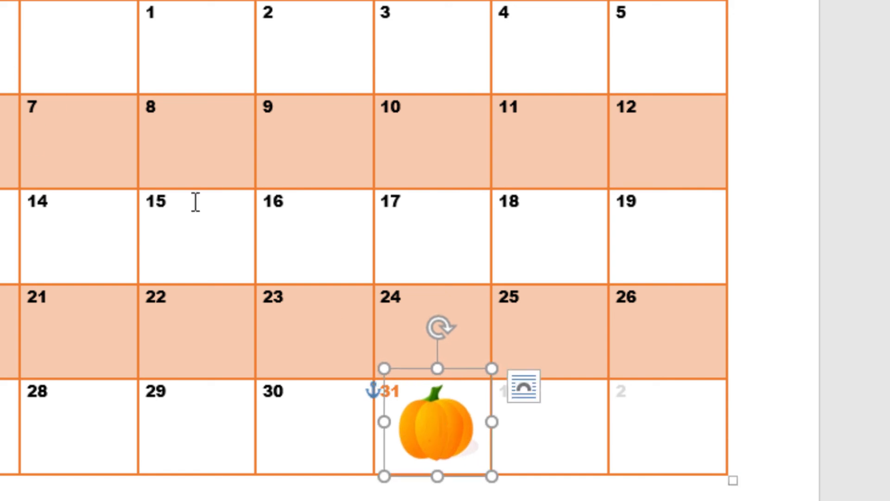
pyautogui.click(489, 375)
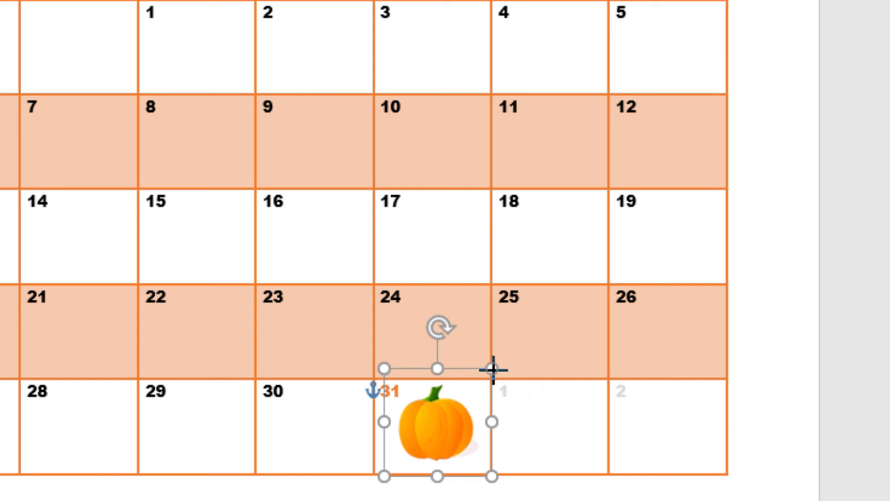